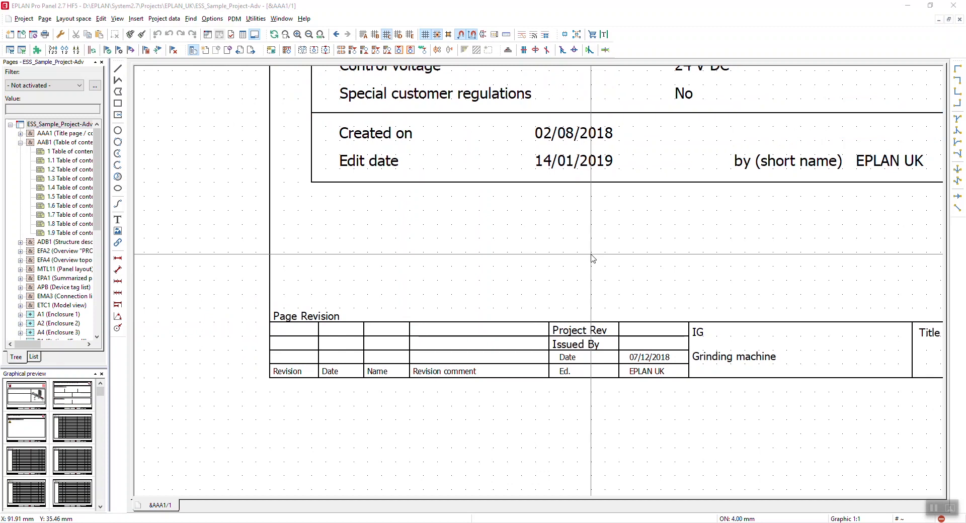
Generate a change-tracking revision for the project named "Issue A" with the comment "As designed".
{"action": "scroll", "coordinate": [513, 291], "scroll_direction": "down", "scroll_amount": 2}
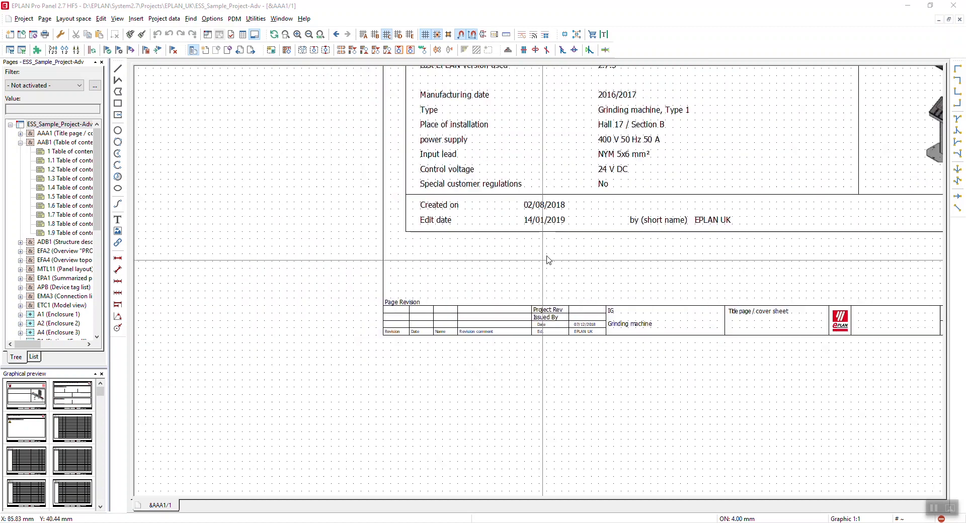
{"action": "middle_click_drag", "start_coordinate": [508, 304], "coordinate": [466, 323]}
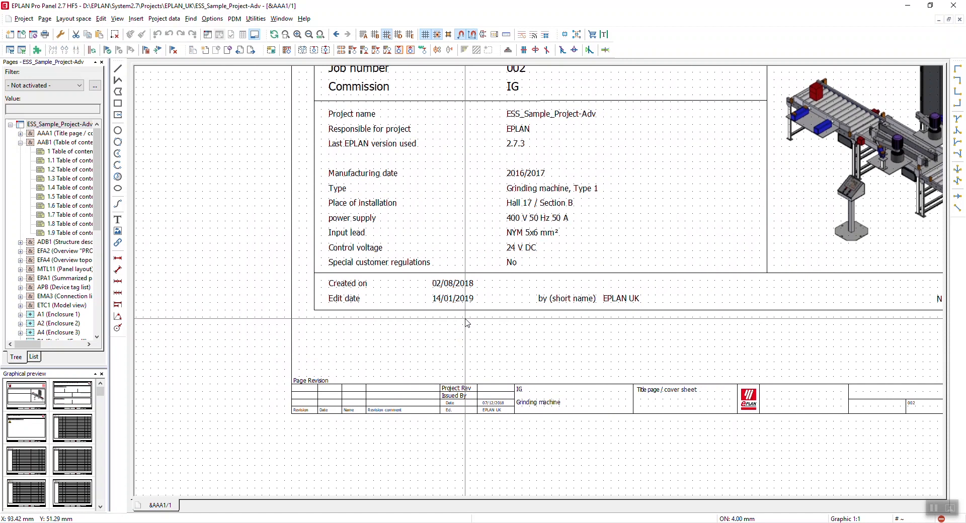
{"action": "scroll", "coordinate": [447, 372], "scroll_direction": "down", "scroll_amount": 2}
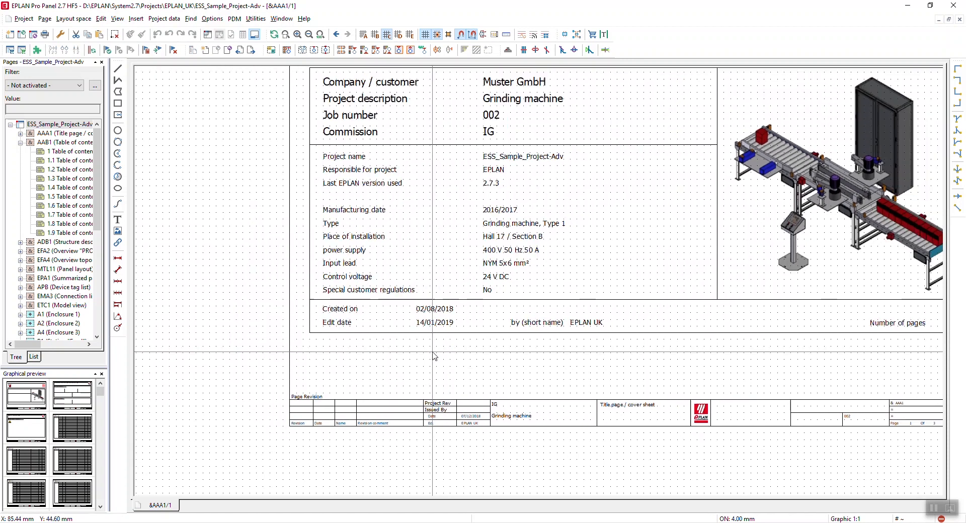
{"action": "left_click", "coordinate": [256, 21]}
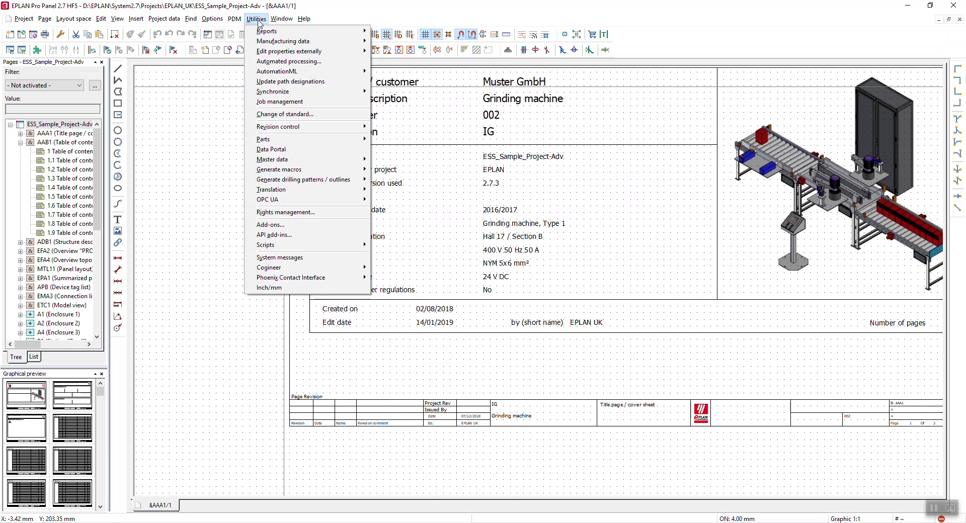
{"action": "mouse_move", "coordinate": [290, 129]}
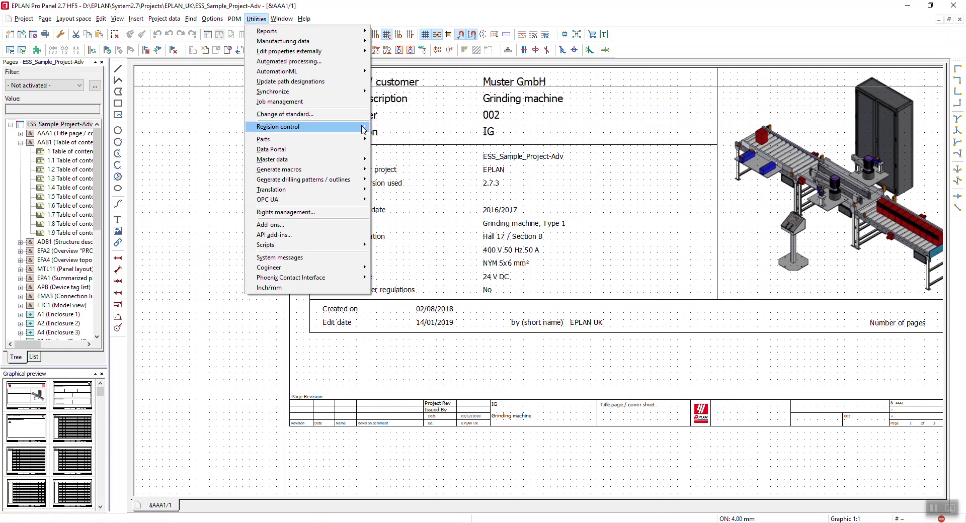
{"action": "mouse_move", "coordinate": [412, 130]}
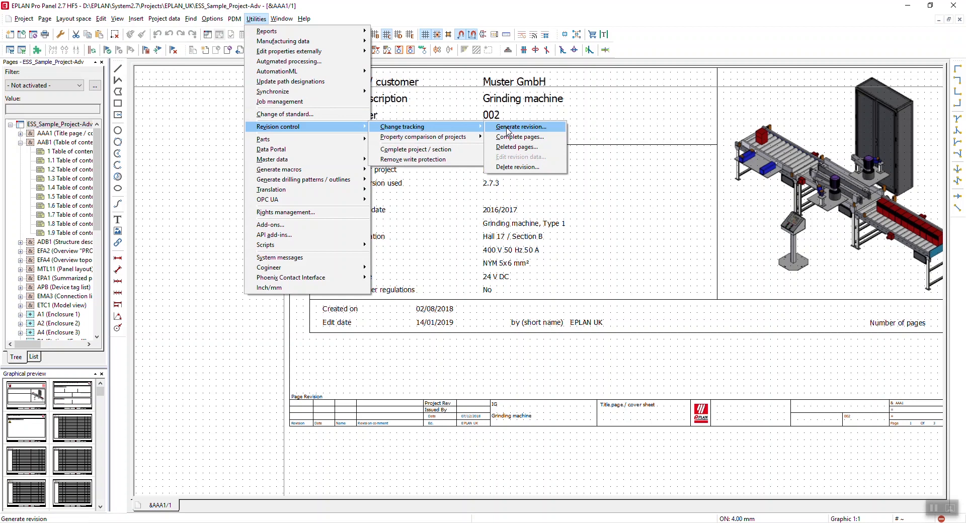
{"action": "left_click", "coordinate": [507, 129]}
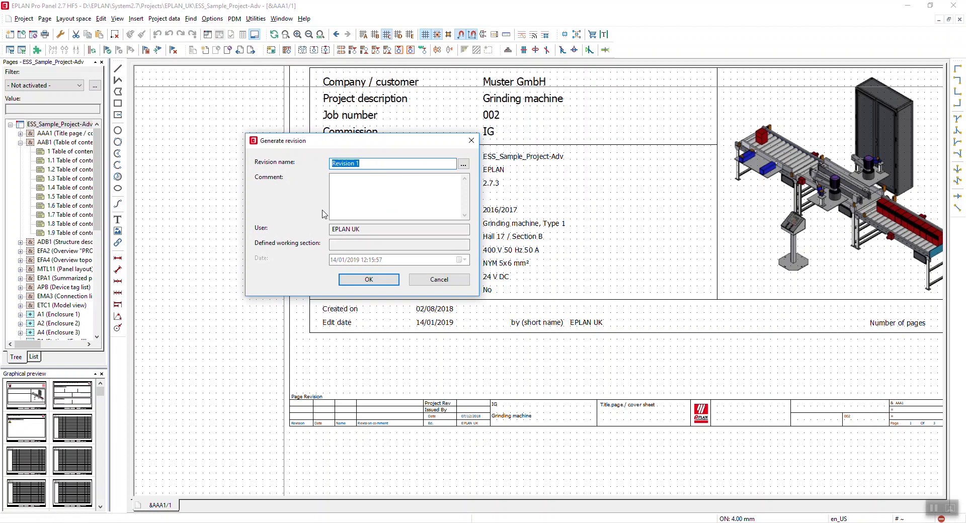
{"action": "type", "text": "Issue A"}
{"action": "left_click", "coordinate": [388, 209]}
{"action": "type", "text": "As designed"}
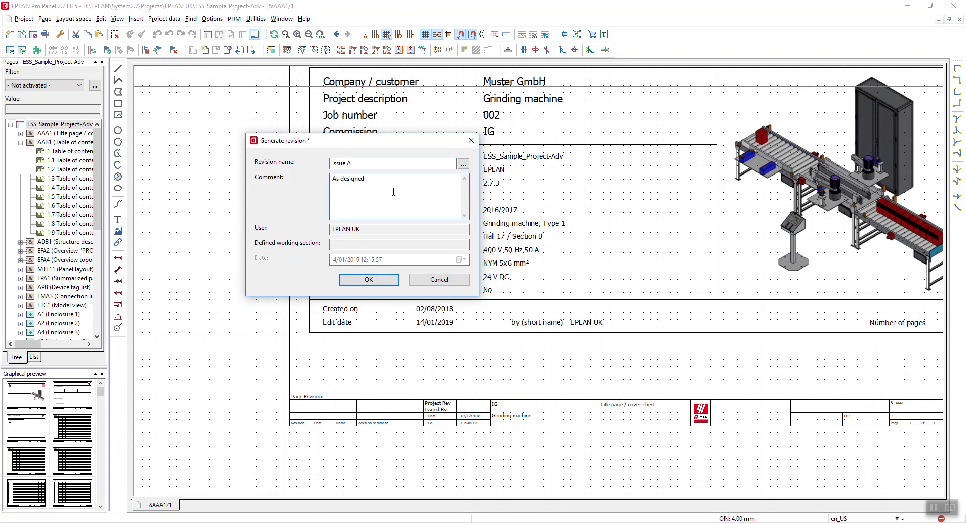
{"action": "left_click", "coordinate": [368, 280]}
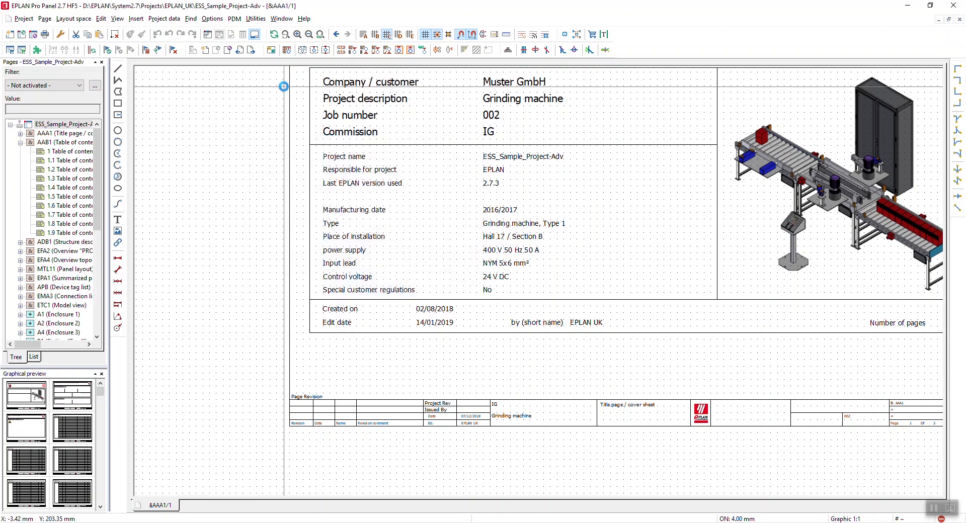
Examine the project revision fields in the title blocks of the title page, table of contents and Station "Feed" cable diagram.
{"action": "scroll", "coordinate": [462, 419], "scroll_direction": "up", "scroll_amount": 2}
{"action": "scroll", "coordinate": [468, 428], "scroll_direction": "down", "scroll_amount": 2}
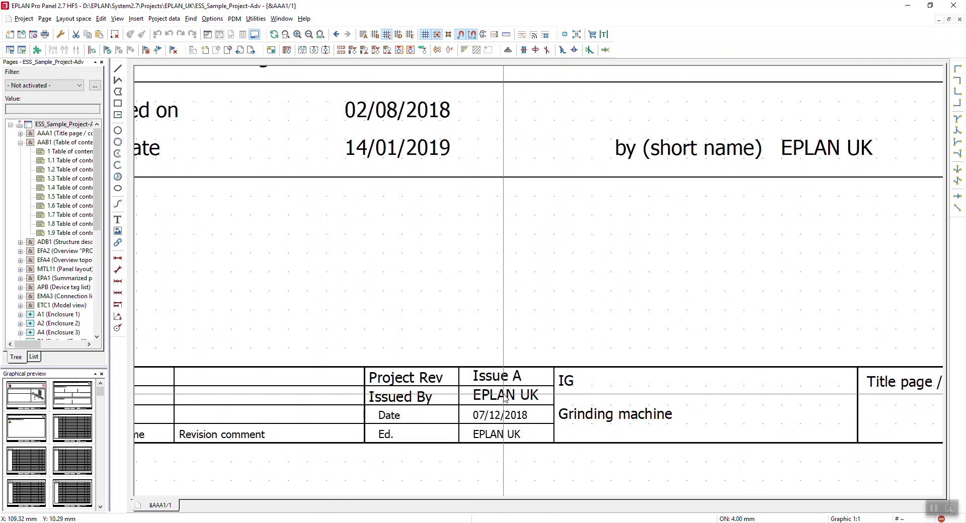
{"action": "left_click", "coordinate": [53, 161]}
{"action": "double_click", "coordinate": [64, 289]}
{"action": "double_click", "coordinate": [63, 314]}
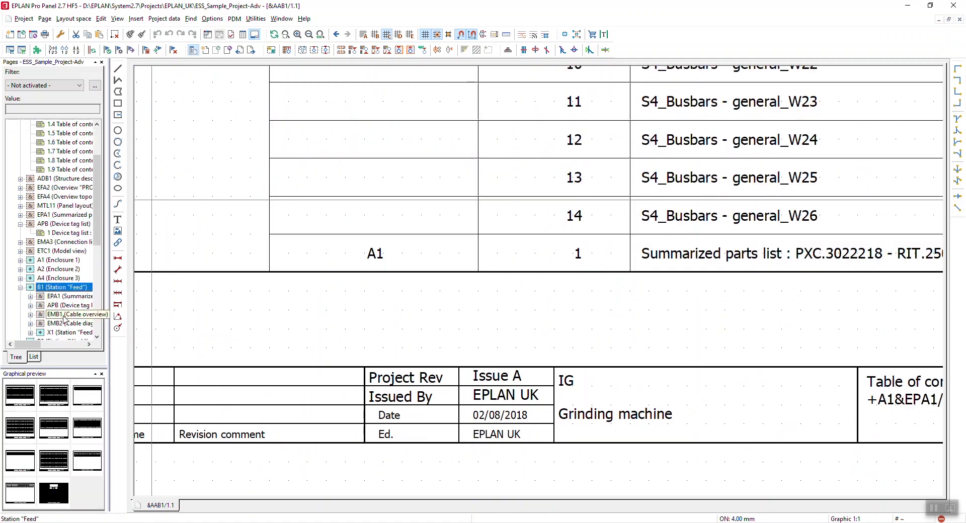
{"action": "left_click", "coordinate": [63, 324]}
{"action": "double_click", "coordinate": [64, 324]}
{"action": "scroll", "coordinate": [503, 393], "scroll_direction": "down", "scroll_amount": 5}
{"action": "scroll", "coordinate": [500, 352], "scroll_direction": "up", "scroll_amount": 3}
{"action": "scroll", "coordinate": [433, 302], "scroll_direction": "up", "scroll_amount": 2}
{"action": "scroll", "coordinate": [63, 123], "scroll_direction": "up", "scroll_amount": 10}
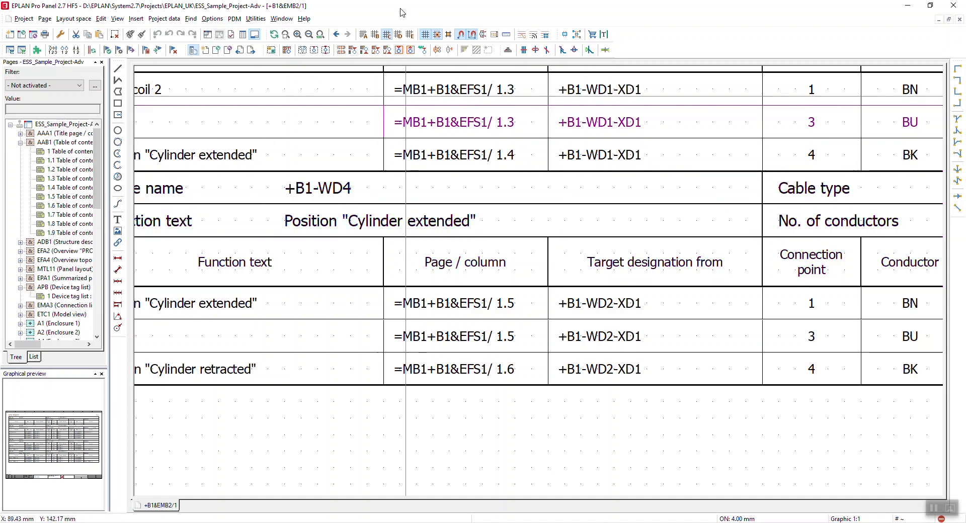
Complete the project under revision control with the page modification description "As designed".
{"action": "left_click", "coordinate": [251, 20]}
{"action": "mouse_move", "coordinate": [327, 128]}
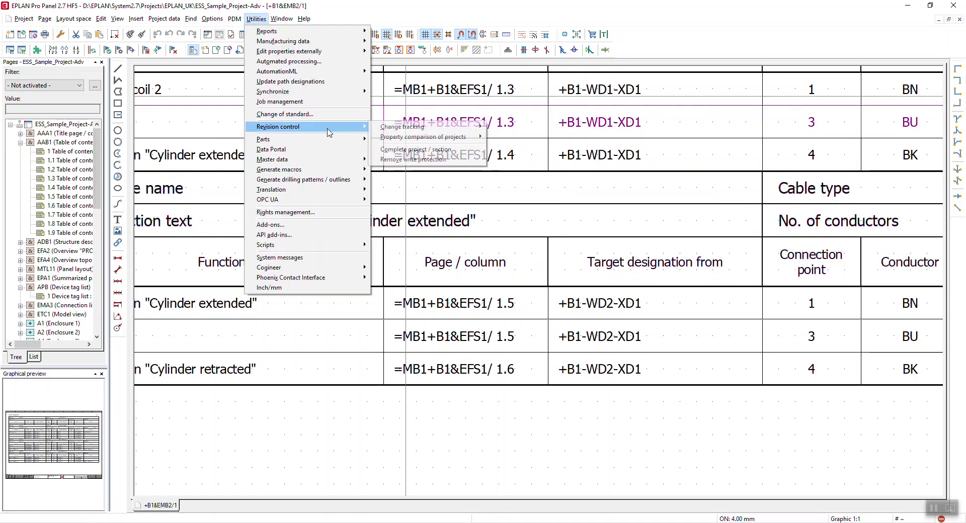
{"action": "left_click", "coordinate": [414, 154]}
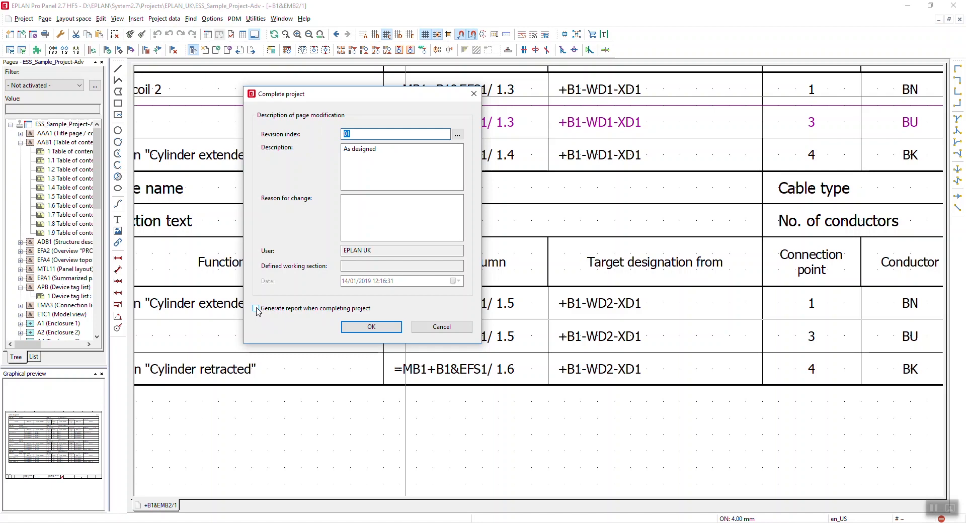
{"action": "left_click", "coordinate": [376, 327]}
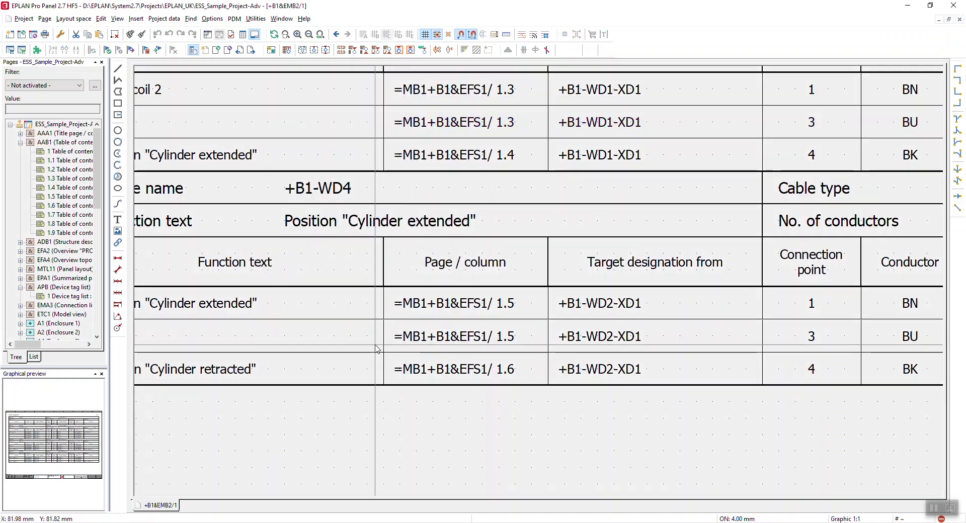
Examine the title block revision entries on the cable diagram, table of contents page 1.3 and the PROFINET plant overview.
{"action": "scroll", "coordinate": [398, 327], "scroll_direction": "down", "scroll_amount": 2}
{"action": "scroll", "coordinate": [398, 327], "scroll_direction": "down", "scroll_amount": 2}
{"action": "scroll", "coordinate": [309, 398], "scroll_direction": "up", "scroll_amount": 5}
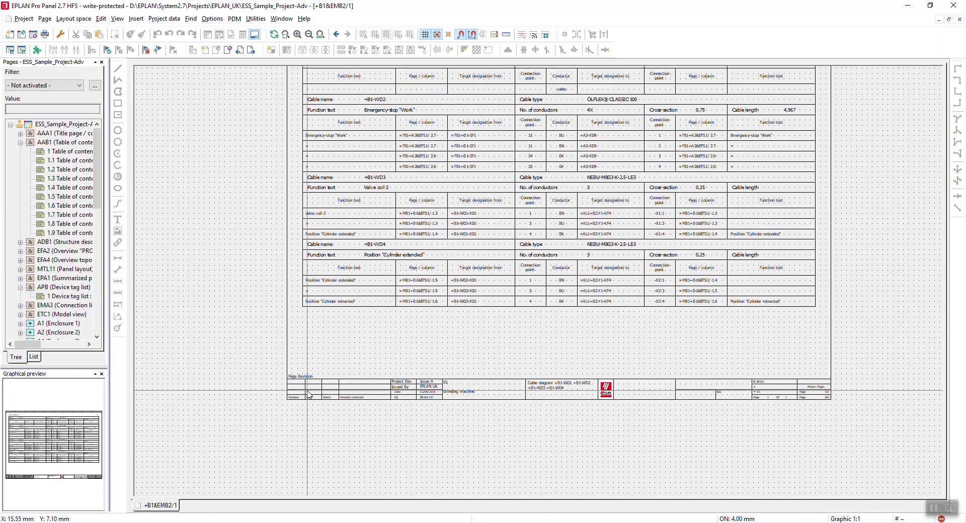
{"action": "double_click", "coordinate": [71, 178]}
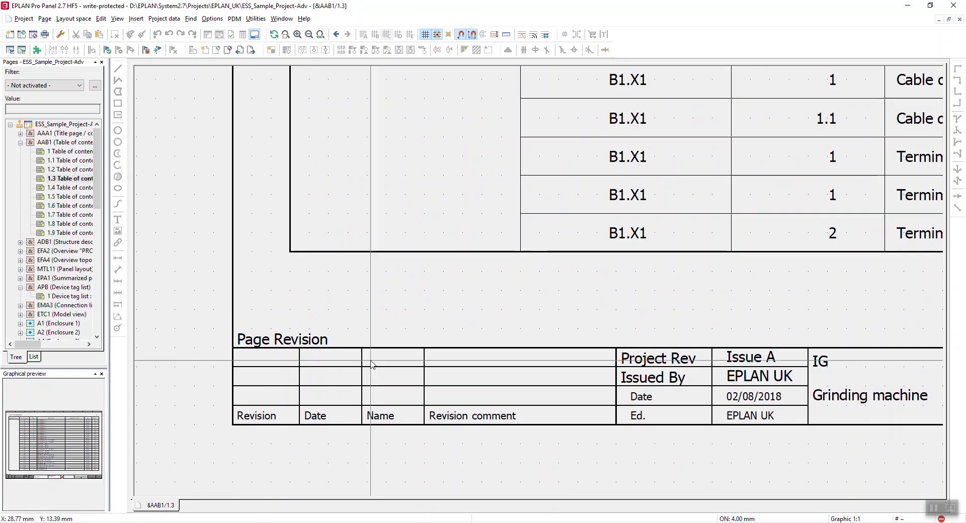
{"action": "double_click", "coordinate": [67, 252]}
{"action": "left_click", "coordinate": [69, 260]}
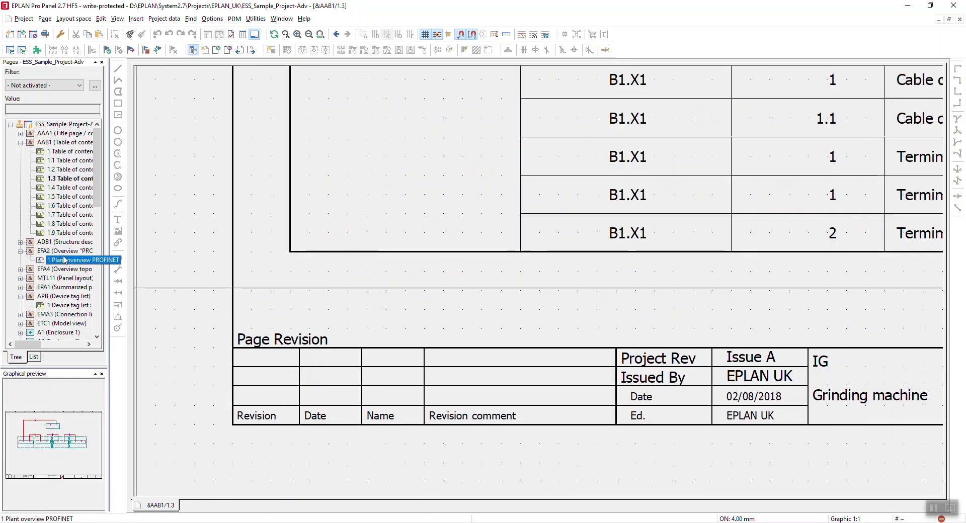
{"action": "scroll", "coordinate": [378, 376], "scroll_direction": "down", "scroll_amount": 1}
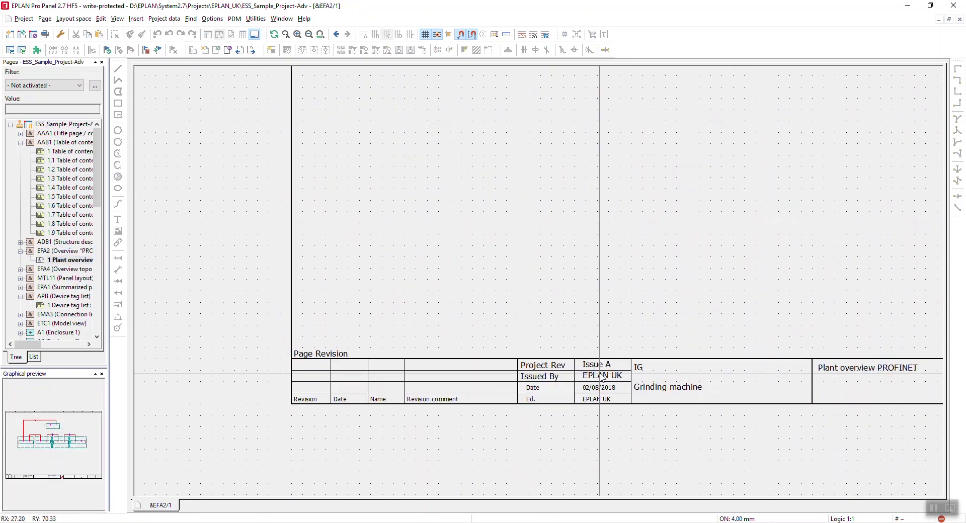
{"action": "left_click", "coordinate": [49, 125]}
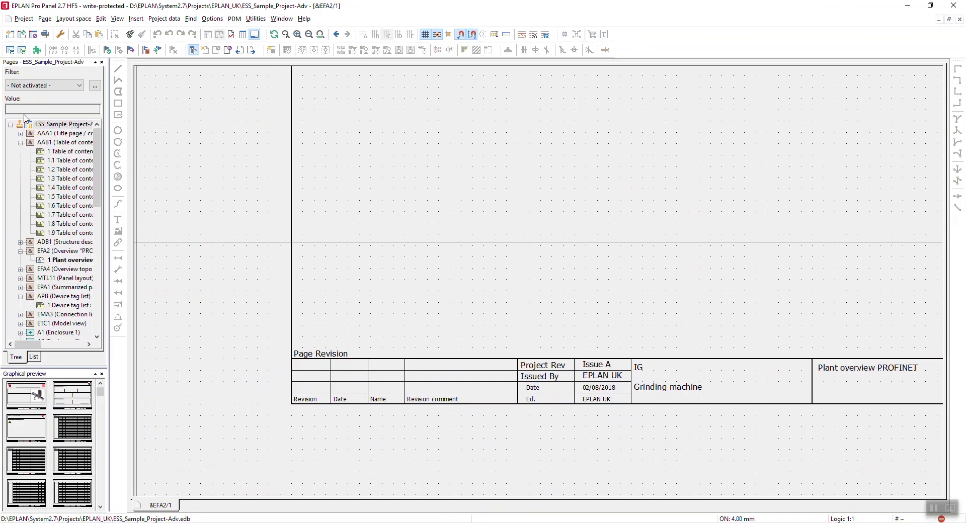
{"action": "scroll", "coordinate": [465, 204], "scroll_direction": "down", "scroll_amount": 5}
{"action": "scroll", "coordinate": [394, 252], "scroll_direction": "down", "scroll_amount": 4}
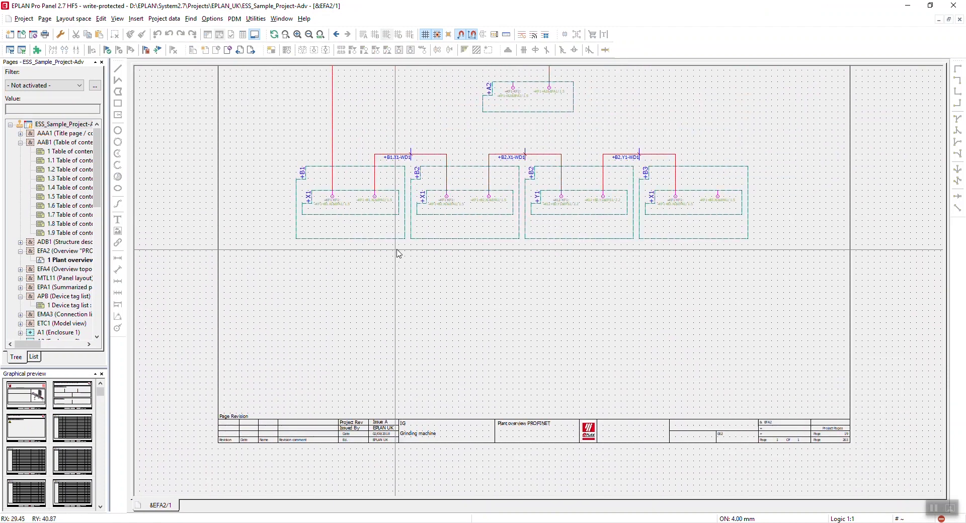
Start generating another revision for the whole project and load the name and comment of the existing revision Issue A.
{"action": "left_click", "coordinate": [63, 124]}
{"action": "left_click", "coordinate": [255, 19]}
{"action": "mouse_move", "coordinate": [313, 132]}
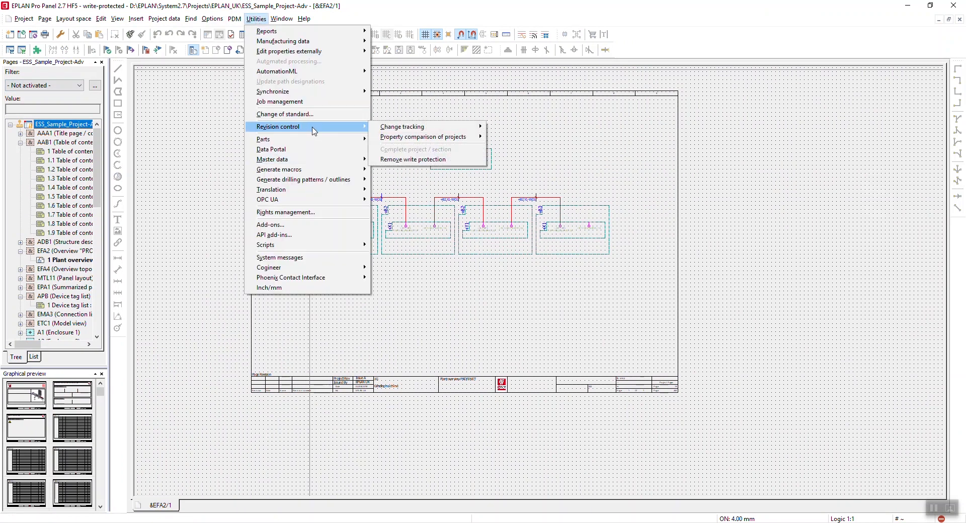
{"action": "mouse_move", "coordinate": [456, 127]}
{"action": "left_click", "coordinate": [536, 128]}
{"action": "left_click", "coordinate": [463, 165]}
{"action": "left_click_drag", "start_coordinate": [332, 86], "coordinate": [585, 111]}
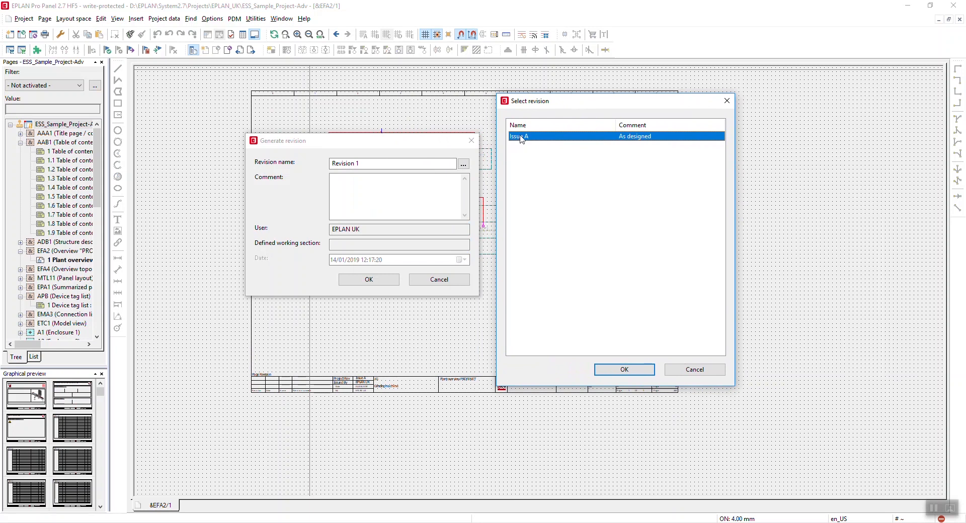
{"action": "left_click", "coordinate": [625, 369]}
Change the revision name to "Issue B" and the comment to "Changes from Build", and generate the revision.
{"action": "left_click", "coordinate": [369, 163]}
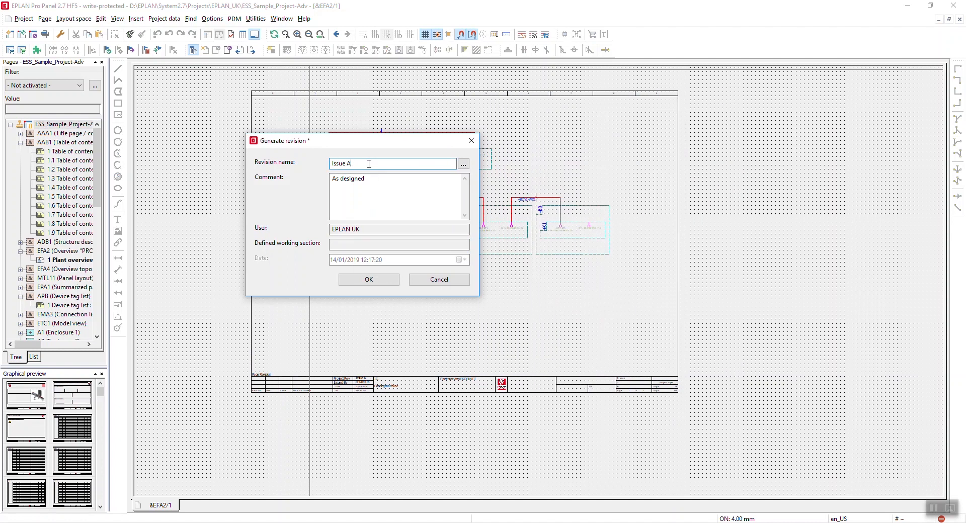
{"action": "left_click_drag", "start_coordinate": [384, 178], "coordinate": [326, 188]}
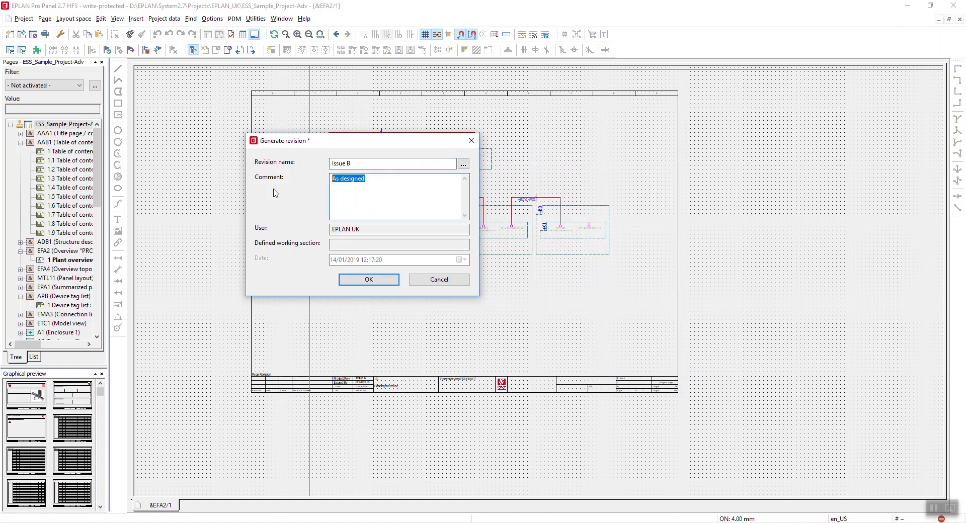
{"action": "type", "text": "Changes form Build"}
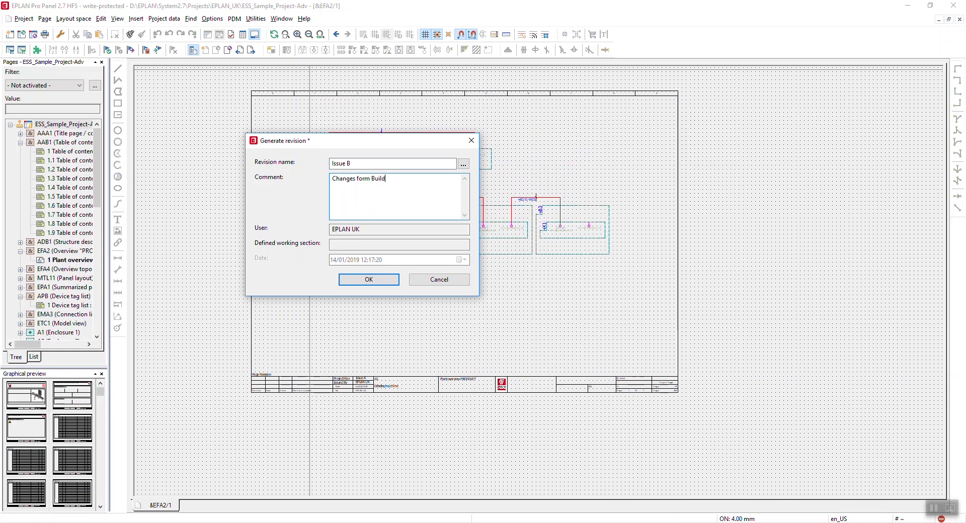
{"action": "key", "text": "Left"}
{"action": "key", "text": "Left"}
{"action": "key", "text": "Left"}
{"action": "key", "text": "Left"}
{"action": "key", "text": "BackSpace"}
{"action": "key", "text": "Right"}
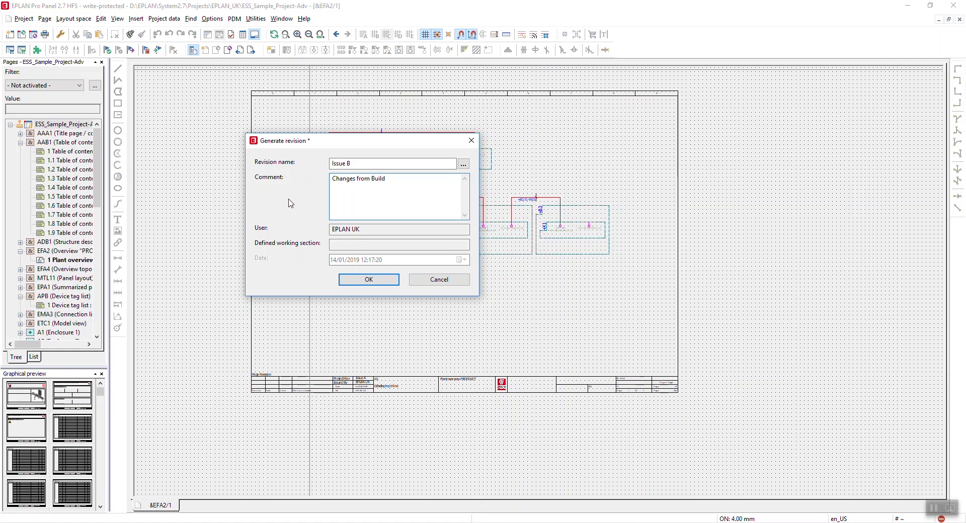
{"action": "left_click", "coordinate": [361, 280]}
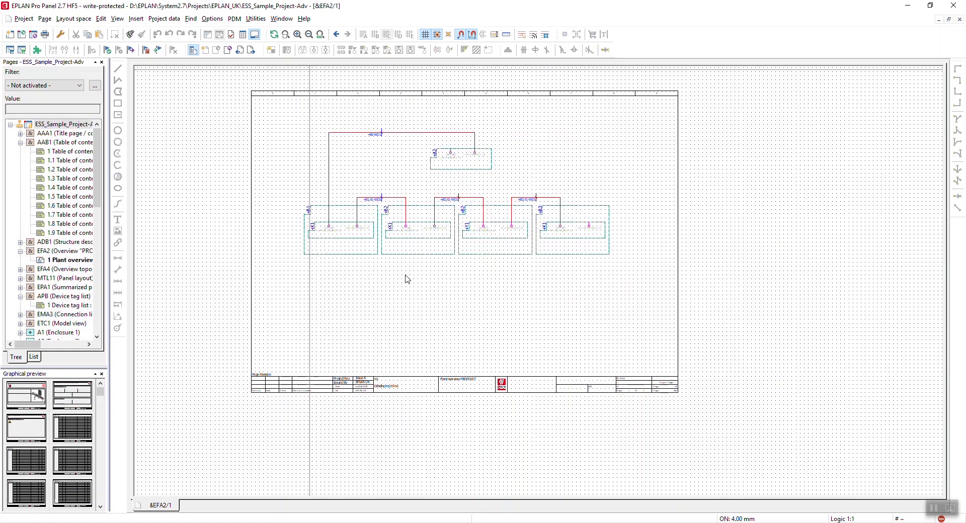
Open page 1 of the EFS1 schematic for Enclosure 1 in the GB1 power supply section.
{"action": "scroll", "coordinate": [358, 394], "scroll_direction": "up", "scroll_amount": 3}
{"action": "scroll", "coordinate": [359, 388], "scroll_direction": "up", "scroll_amount": 4}
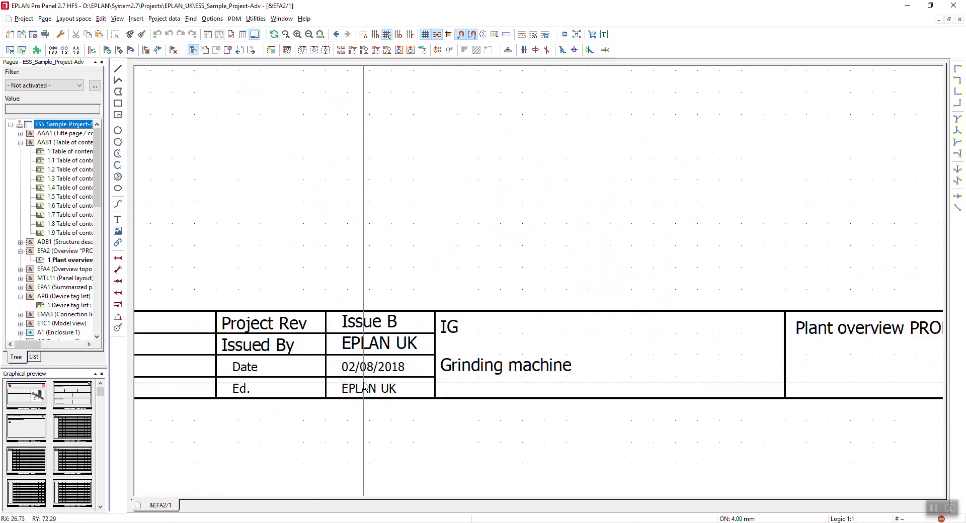
{"action": "scroll", "coordinate": [368, 397], "scroll_direction": "down", "scroll_amount": 3}
{"action": "scroll", "coordinate": [368, 398], "scroll_direction": "down", "scroll_amount": 5}
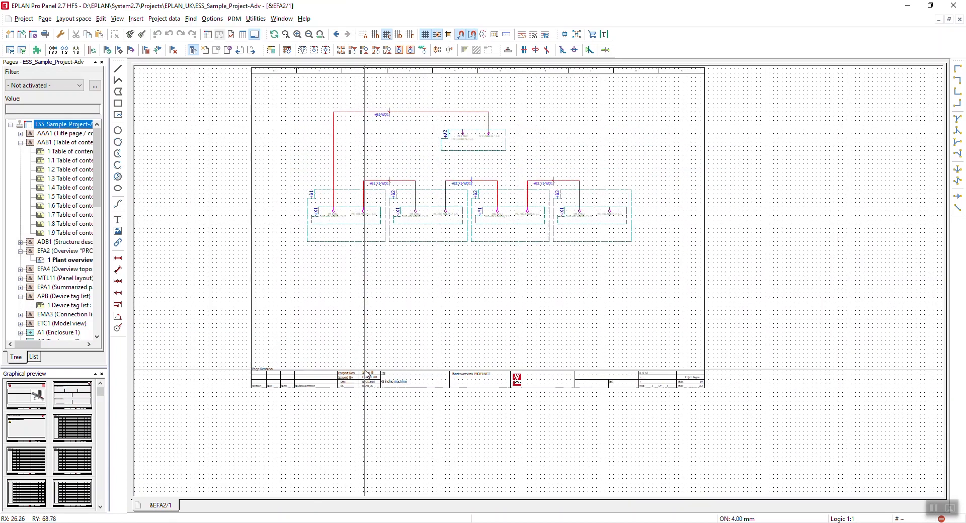
{"action": "scroll", "coordinate": [28, 288], "scroll_direction": "down", "scroll_amount": 10}
{"action": "left_click", "coordinate": [20, 260]}
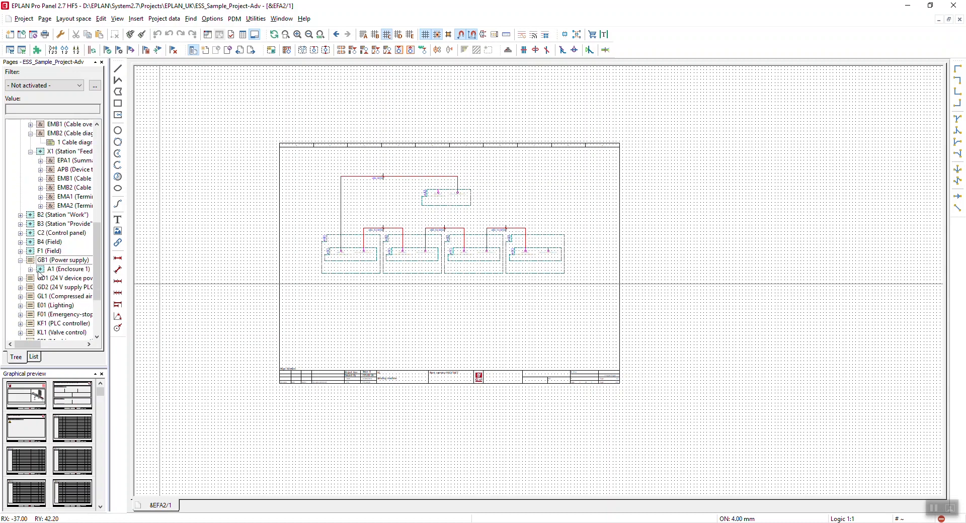
{"action": "left_click", "coordinate": [30, 269]}
{"action": "left_click", "coordinate": [41, 278]}
{"action": "left_click", "coordinate": [76, 287]}
{"action": "scroll", "coordinate": [354, 184], "scroll_direction": "up", "scroll_amount": 10}
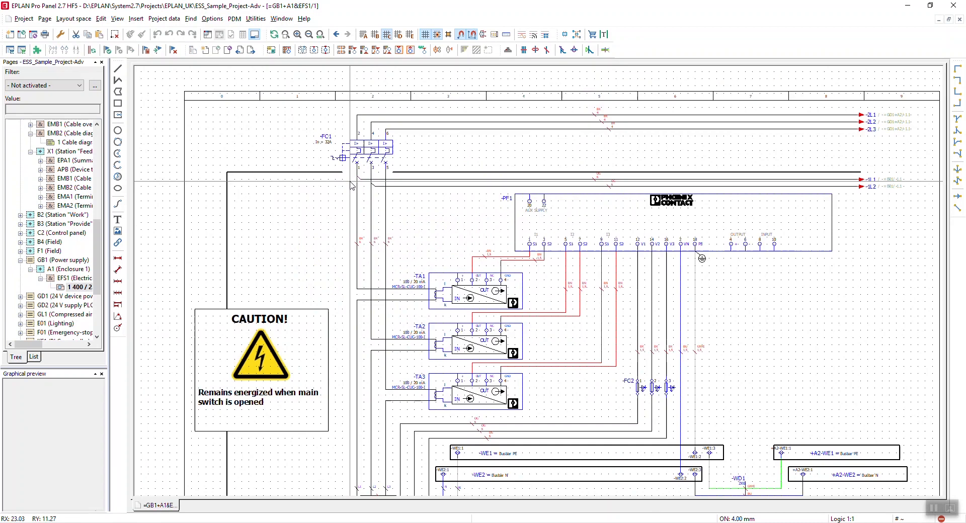
Set the rated current of protection device -FC1 to 50A.
{"action": "middle_click_drag", "start_coordinate": [354, 184], "coordinate": [398, 361]}
{"action": "double_click", "coordinate": [302, 207]}
{"action": "left_click", "coordinate": [205, 147]}
{"action": "key", "text": "BackSpace"}
{"action": "key", "text": "BackSpace"}
{"action": "key", "text": "Return"}
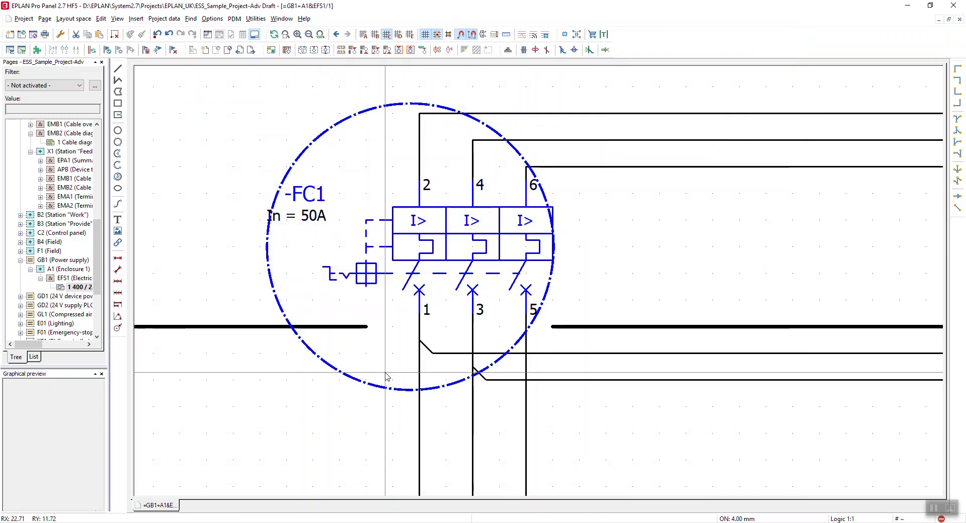
{"action": "scroll", "coordinate": [420, 375], "scroll_direction": "down", "scroll_amount": 5}
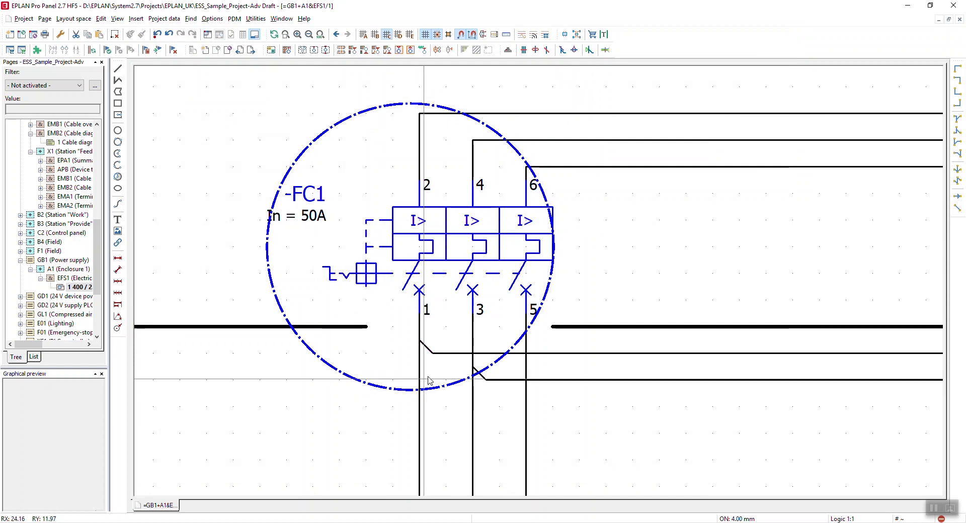
{"action": "scroll", "coordinate": [562, 269], "scroll_direction": "down", "scroll_amount": 3}
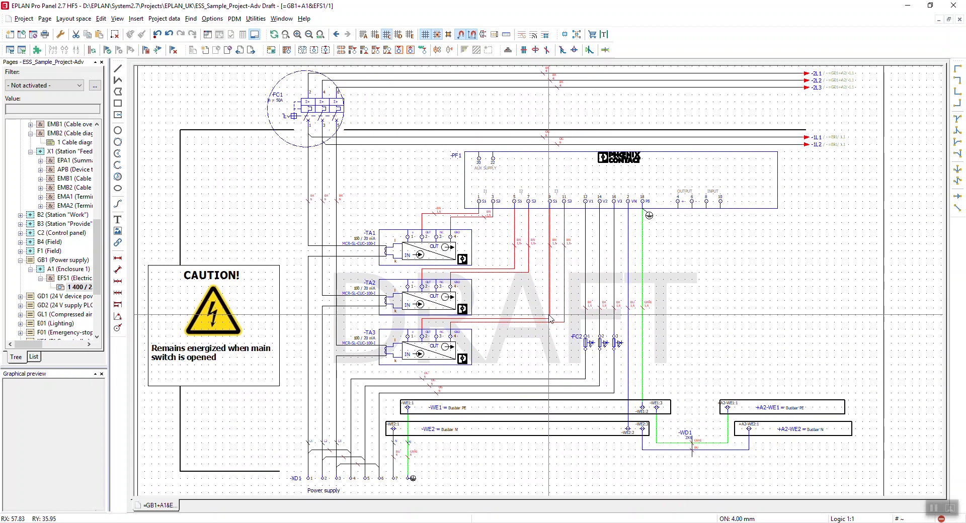
Add the Rittal safety fuse RIT.SV 9343.000 as a second part on terminal 1 of -FC2.
{"action": "scroll", "coordinate": [556, 316], "scroll_direction": "up", "scroll_amount": 5}
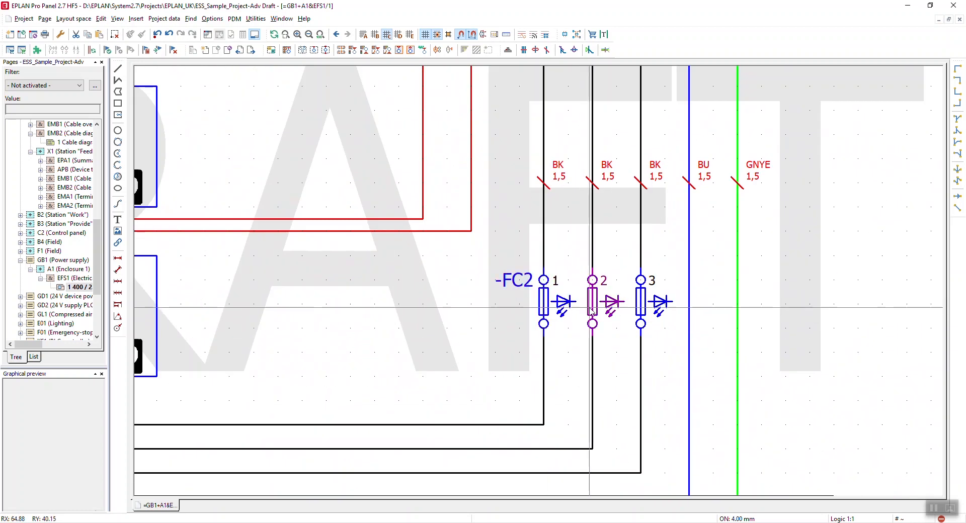
{"action": "double_click", "coordinate": [545, 308]}
{"action": "left_click", "coordinate": [284, 62]}
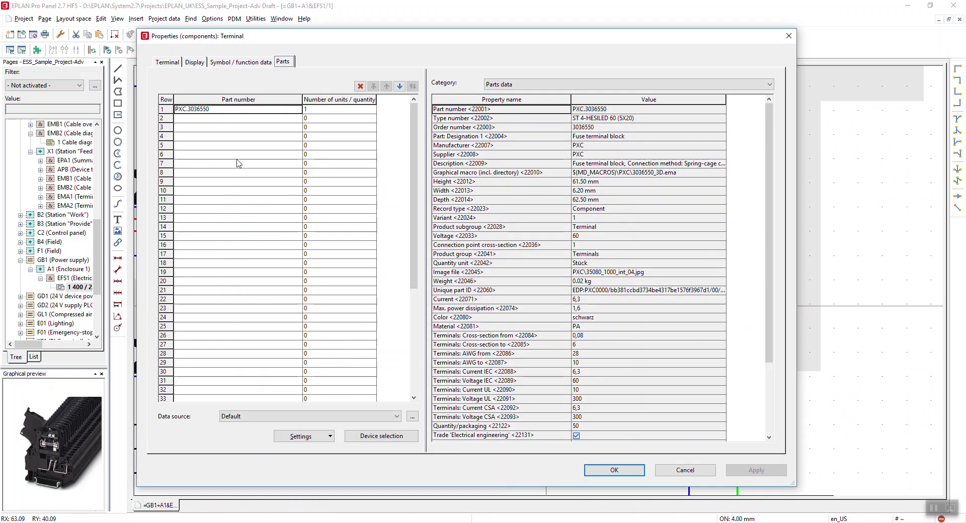
{"action": "left_click", "coordinate": [256, 121]}
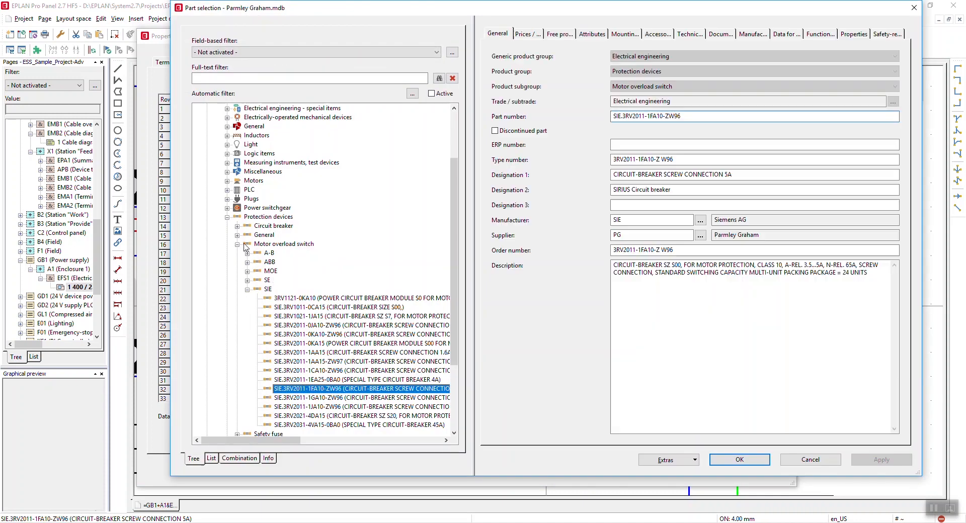
{"action": "left_click", "coordinate": [237, 244]}
{"action": "left_click", "coordinate": [237, 325]}
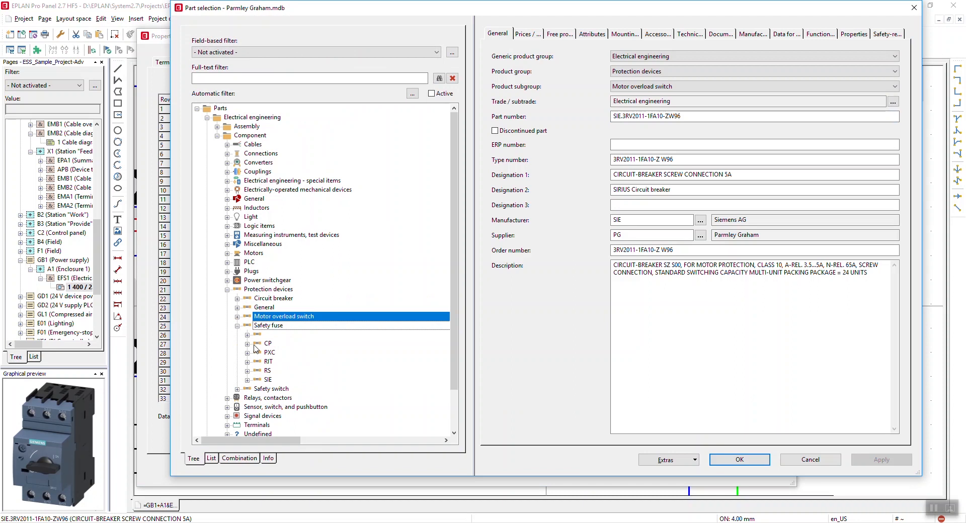
{"action": "left_click", "coordinate": [247, 362]}
{"action": "left_click", "coordinate": [313, 379]}
{"action": "left_click", "coordinate": [738, 460]}
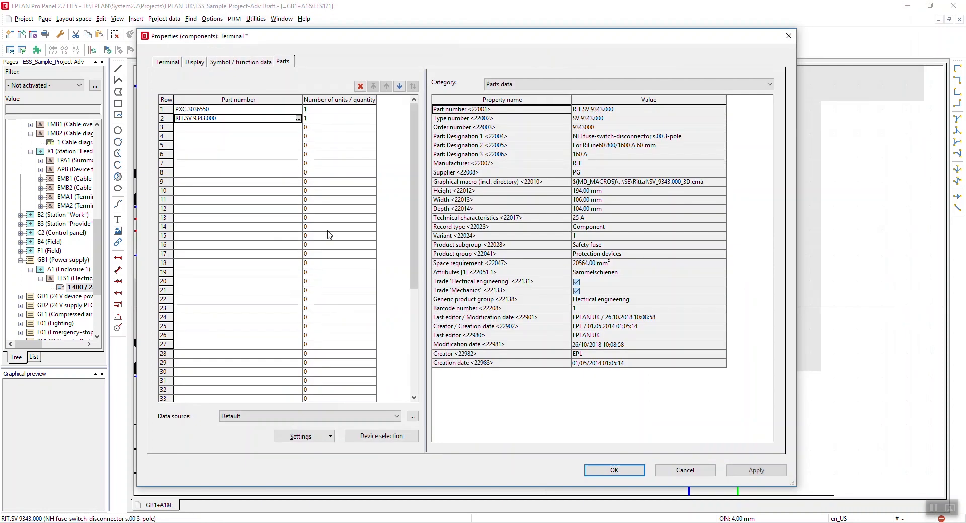
{"action": "left_click", "coordinate": [615, 470]}
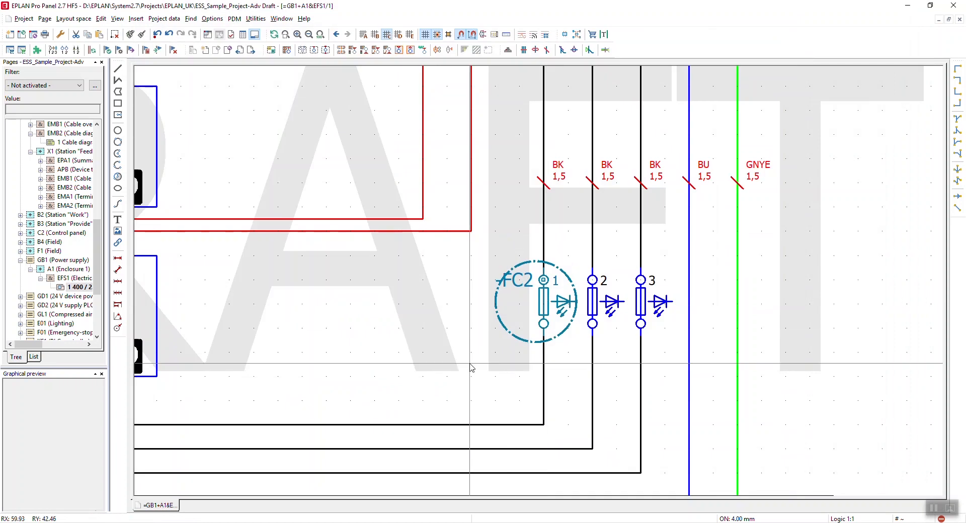
Open page 1 of the EFS1 schematic for Enclosure 2 in the GD1 24 V device power supply section.
{"action": "scroll", "coordinate": [449, 365], "scroll_direction": "down", "scroll_amount": 5}
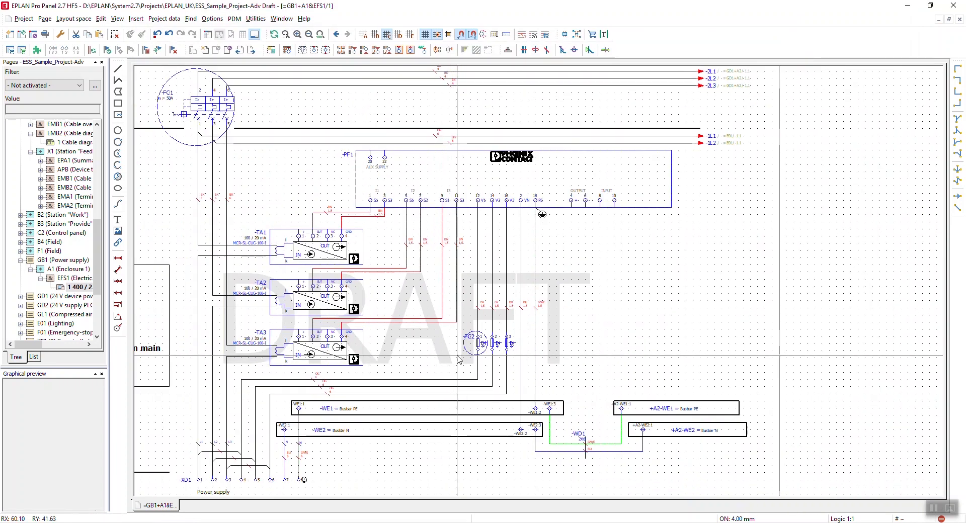
{"action": "left_click", "coordinate": [18, 299]}
{"action": "double_click", "coordinate": [69, 305]}
Delete signal lamp -PF1 together with its connection points and wiring back to terminals 2 and 4 of -XD2.
{"action": "scroll", "coordinate": [317, 395], "scroll_direction": "up", "scroll_amount": 5}
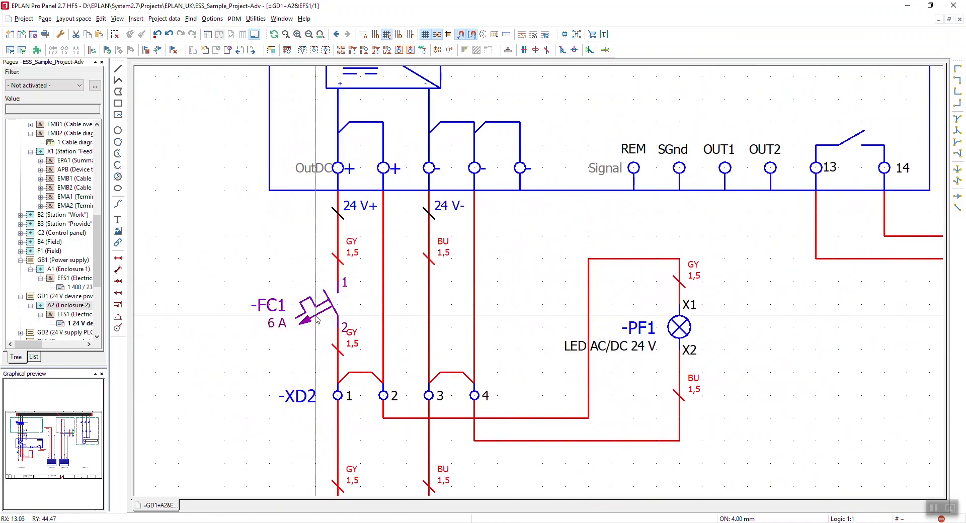
{"action": "scroll", "coordinate": [316, 318], "scroll_direction": "down", "scroll_amount": 2}
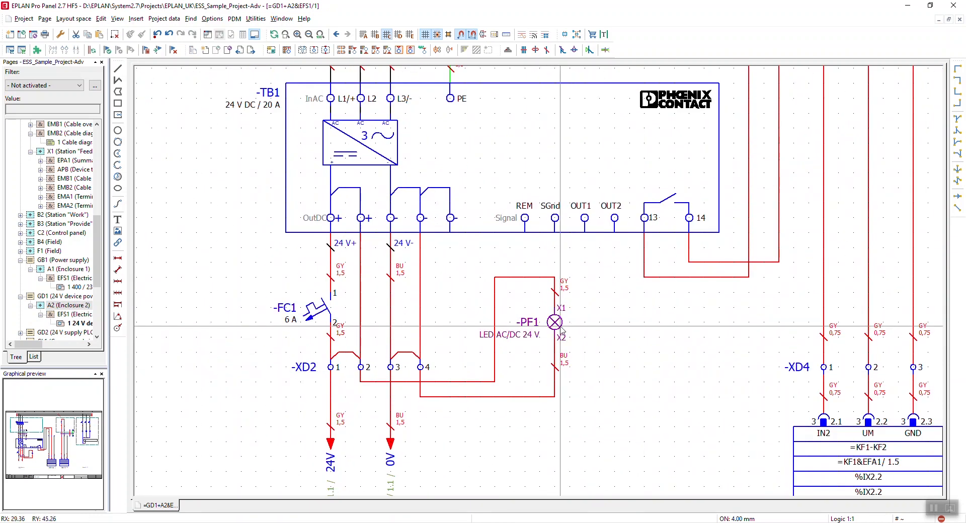
{"action": "left_click_drag", "start_coordinate": [471, 257], "coordinate": [596, 433]}
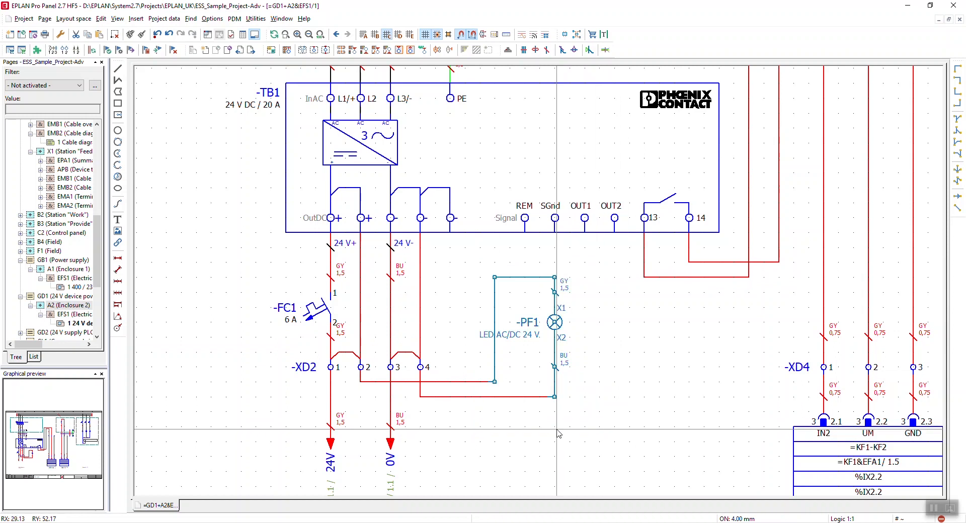
{"action": "left_click", "coordinate": [420, 396], "text": "ctrl"}
{"action": "left_click", "coordinate": [361, 383], "text": "ctrl"}
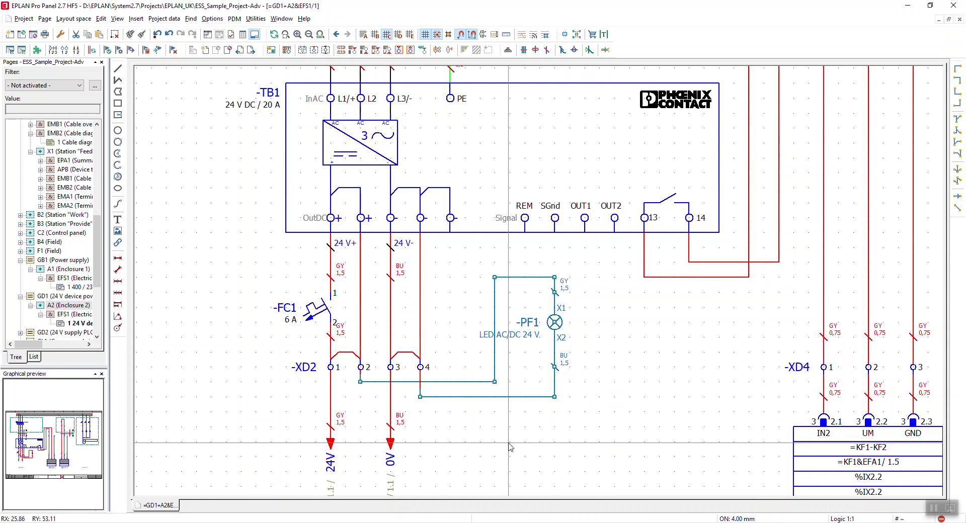
{"action": "key", "text": "Delete"}
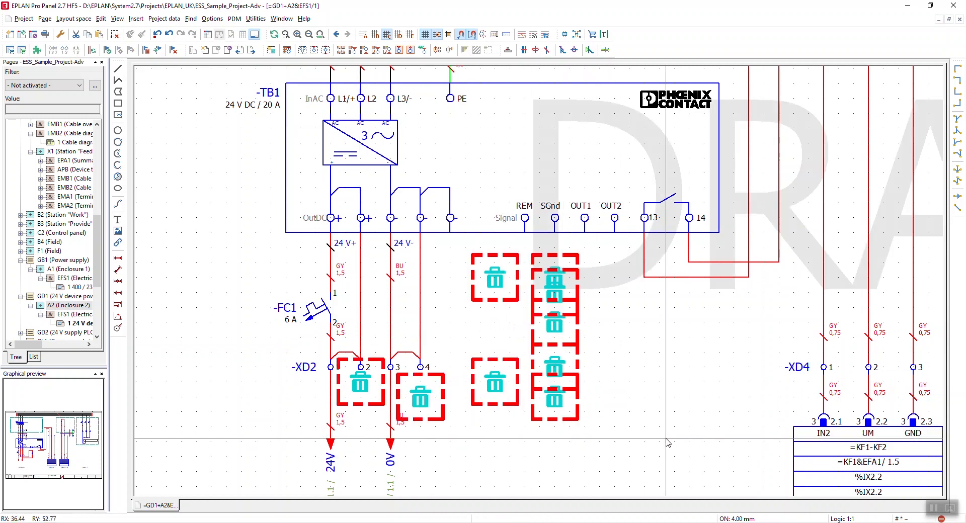
Start completing the project under revision control.
{"action": "scroll", "coordinate": [667, 442], "scroll_direction": "down", "scroll_amount": 5}
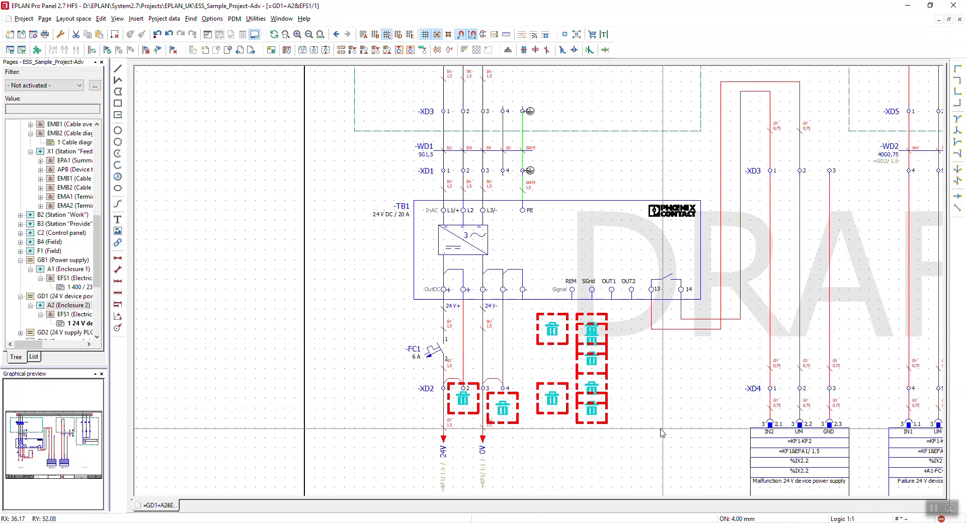
{"action": "middle_click_drag", "start_coordinate": [749, 409], "coordinate": [595, 356]}
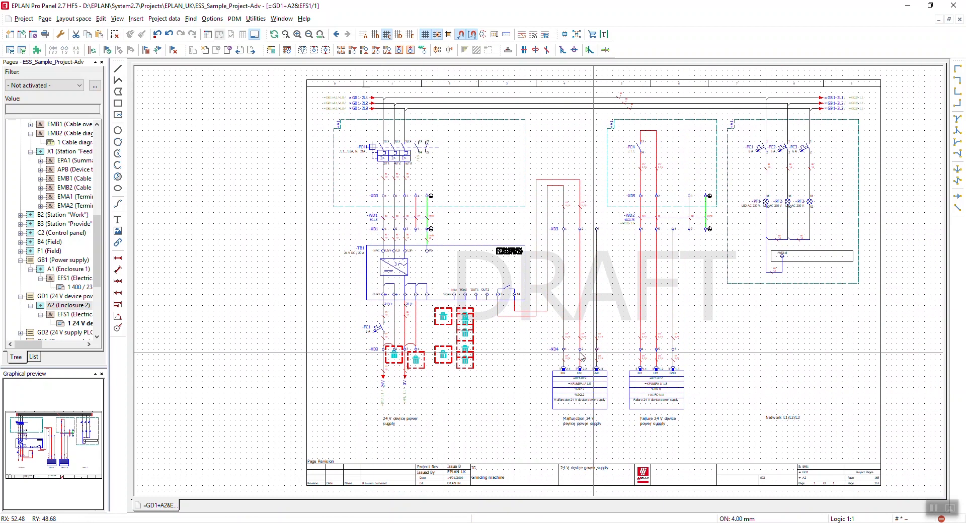
{"action": "left_click_drag", "start_coordinate": [97, 259], "coordinate": [97, 171]}
{"action": "left_click", "coordinate": [256, 19]}
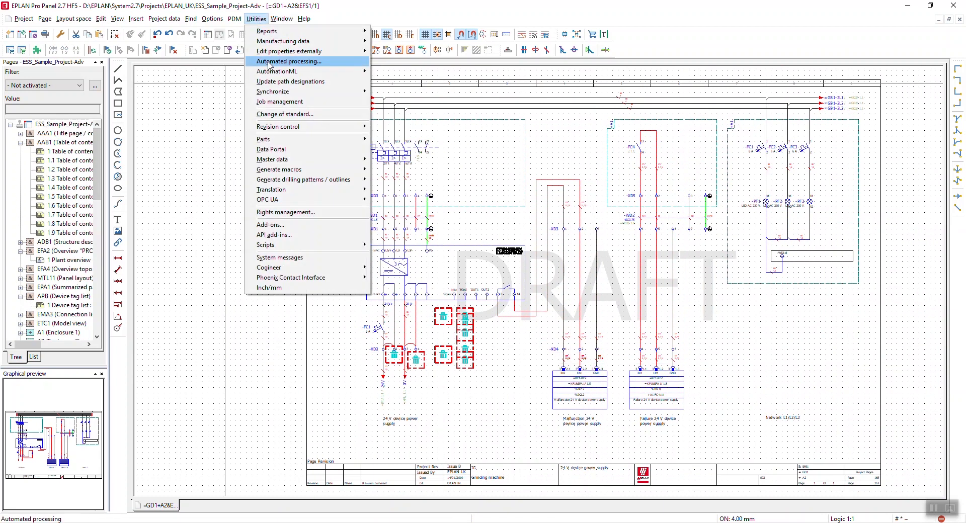
{"action": "mouse_move", "coordinate": [315, 127]}
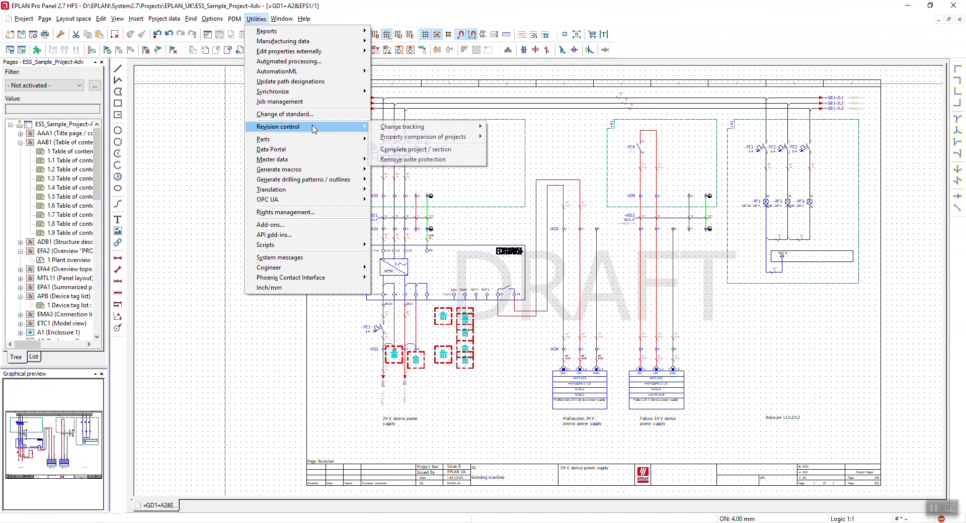
{"action": "left_click", "coordinate": [441, 149]}
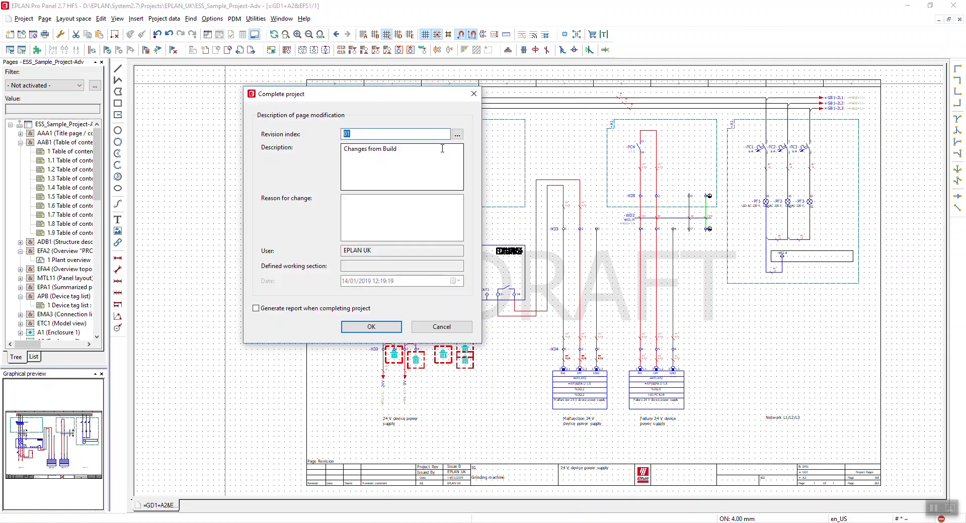
Check the list of selectable revision indexes for the completion and close it without choosing one.
{"action": "left_click_drag", "start_coordinate": [399, 96], "coordinate": [493, 133]}
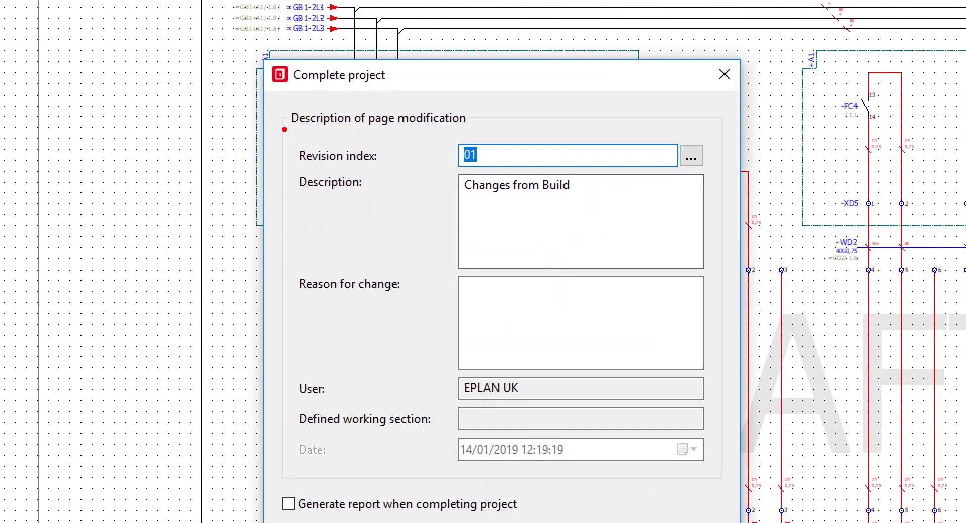
{"action": "left_click_drag", "start_coordinate": [285, 129], "coordinate": [439, 128]}
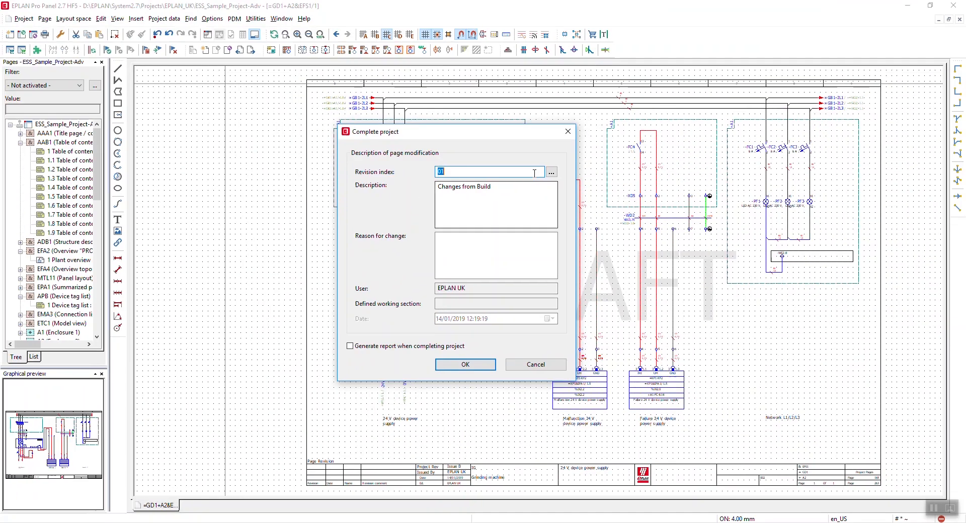
{"action": "left_click", "coordinate": [697, 161]}
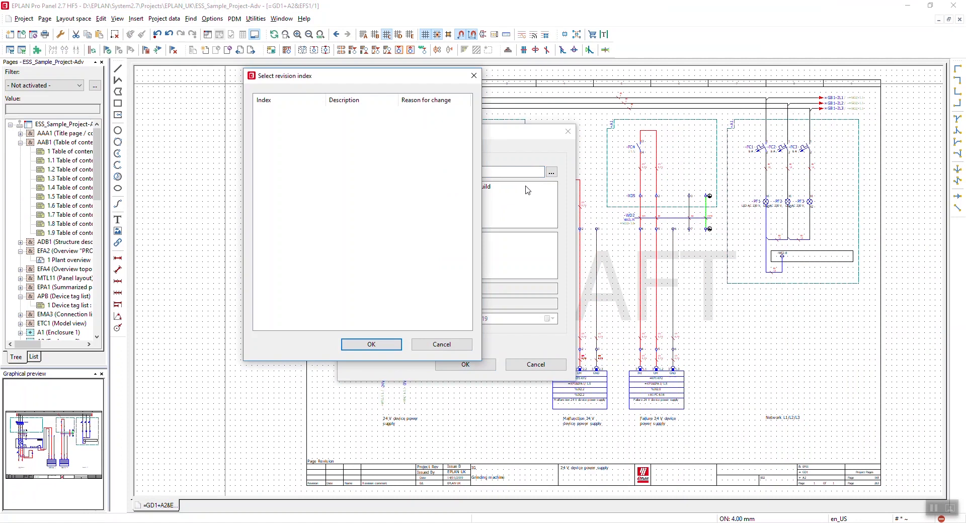
{"action": "left_click", "coordinate": [441, 344]}
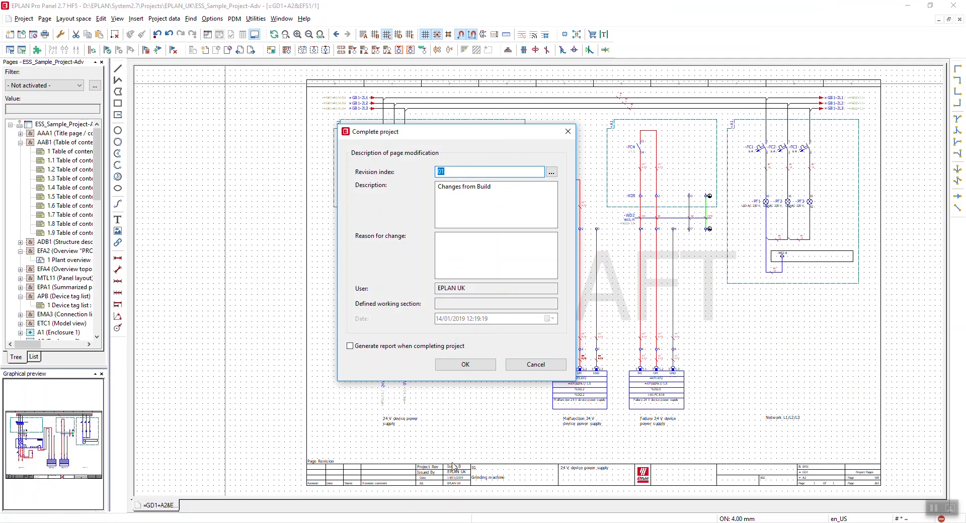
Enter "No longer required light" as the reason for change and complete the project with revision index 01.
{"action": "left_click", "coordinate": [470, 246]}
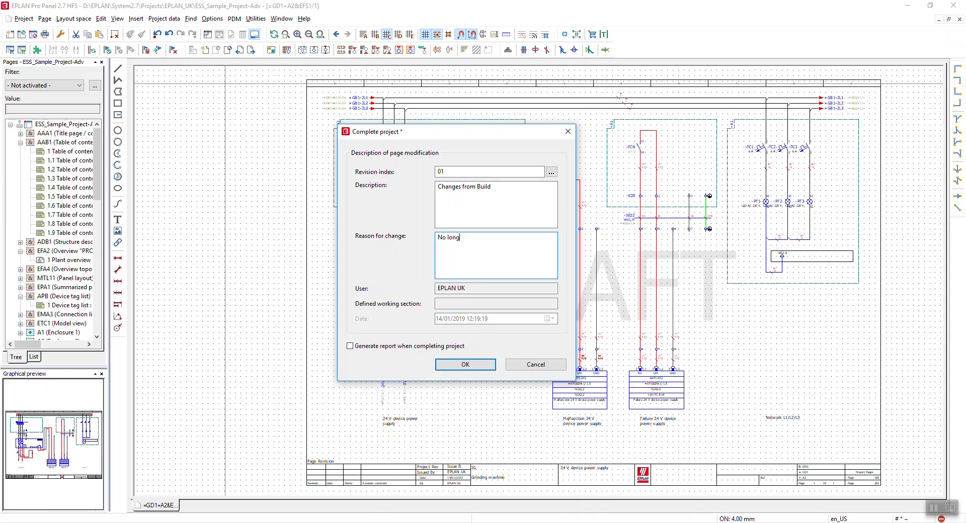
{"action": "type", "text": "No longer required light"}
{"action": "left_click", "coordinate": [472, 364]}
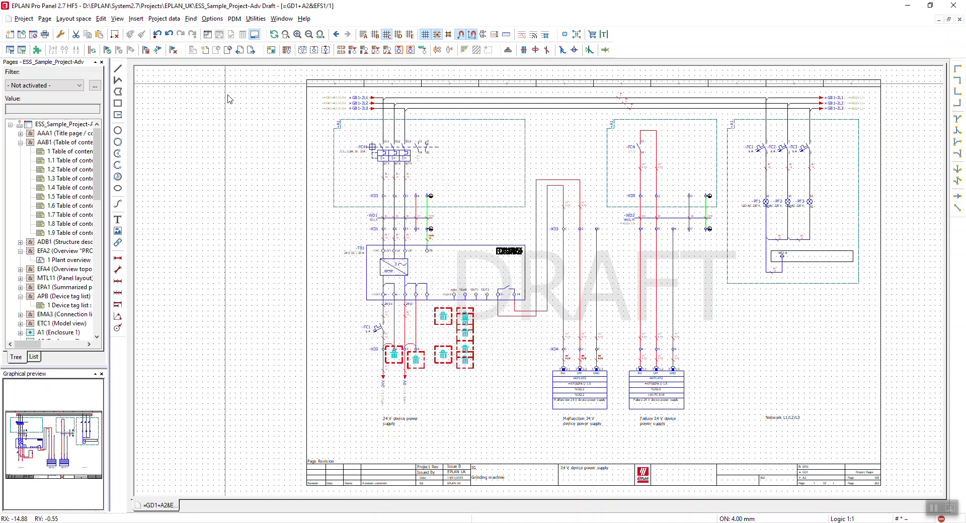
Examine the page revision entries and project revision in the title block of the GD1 schematic page.
{"action": "scroll", "coordinate": [348, 480], "scroll_direction": "up", "scroll_amount": 4}
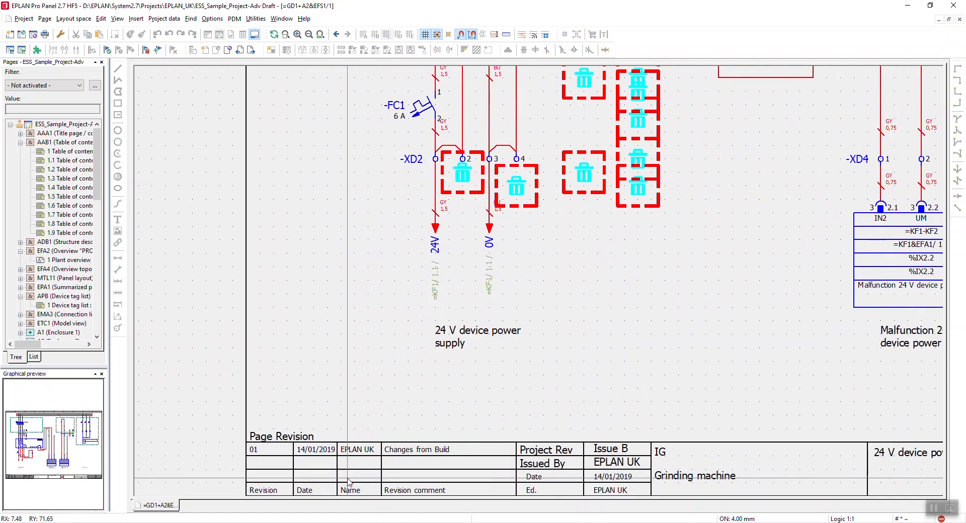
{"action": "scroll", "coordinate": [348, 481], "scroll_direction": "up", "scroll_amount": 2}
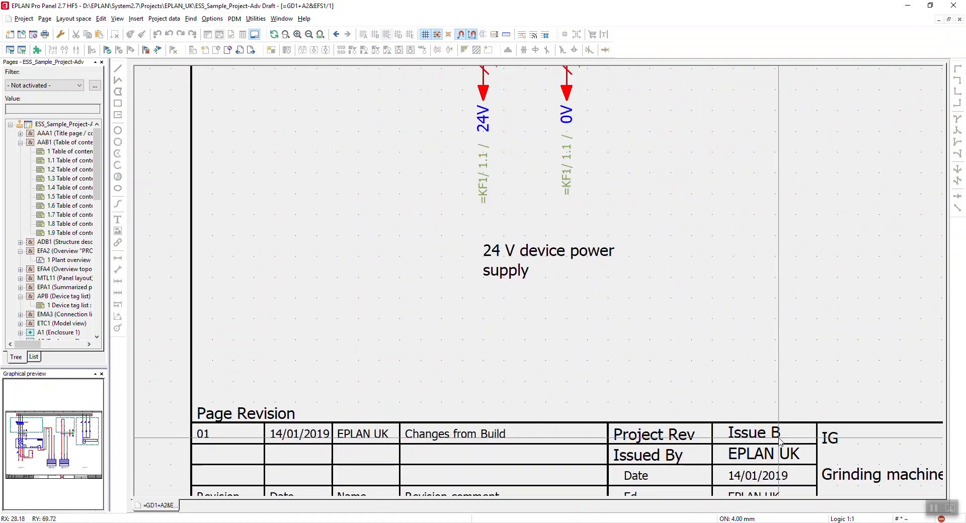
{"action": "scroll", "coordinate": [779, 436], "scroll_direction": "down", "scroll_amount": 4}
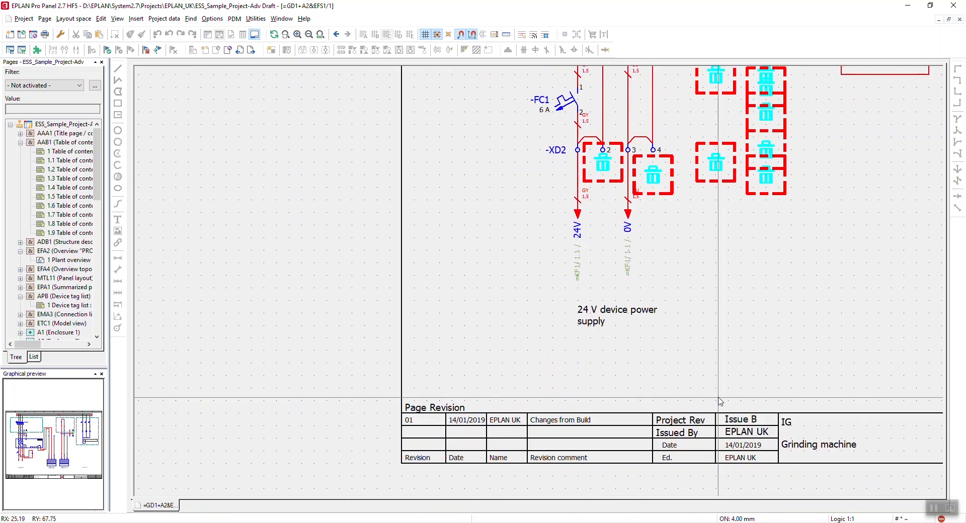
{"action": "scroll", "coordinate": [514, 366], "scroll_direction": "up", "scroll_amount": 2}
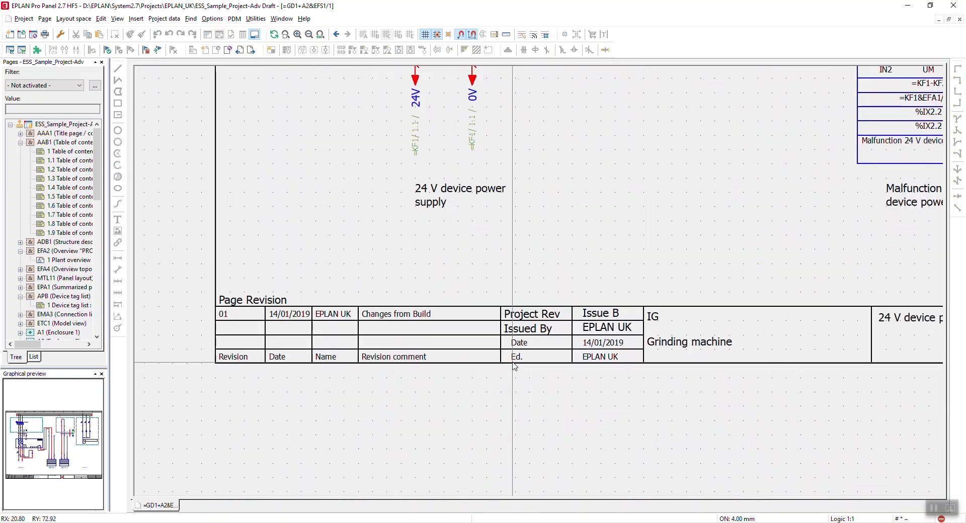
{"action": "scroll", "coordinate": [514, 367], "scroll_direction": "up", "scroll_amount": 1}
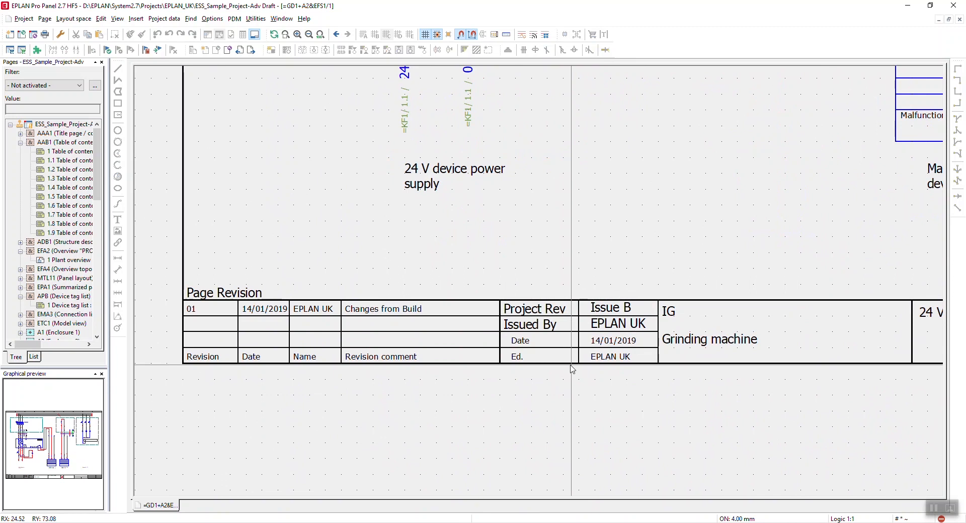
Open the GB1 power supply schematic page and inspect its page revision entries in the title block.
{"action": "left_click_drag", "start_coordinate": [101, 173], "coordinate": [110, 279]}
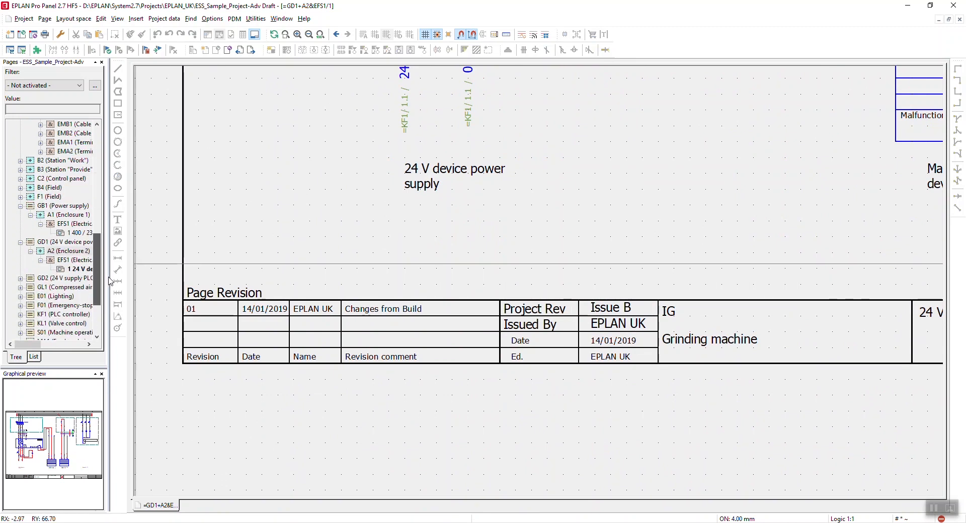
{"action": "double_click", "coordinate": [75, 242]}
{"action": "middle_click_drag", "start_coordinate": [465, 301], "coordinate": [477, 352]}
Open the schematic page of the GD2 24 V PLC supply in Enclosure 2 and inspect its page revision block.
{"action": "left_click", "coordinate": [21, 287]}
{"action": "left_click", "coordinate": [31, 296]}
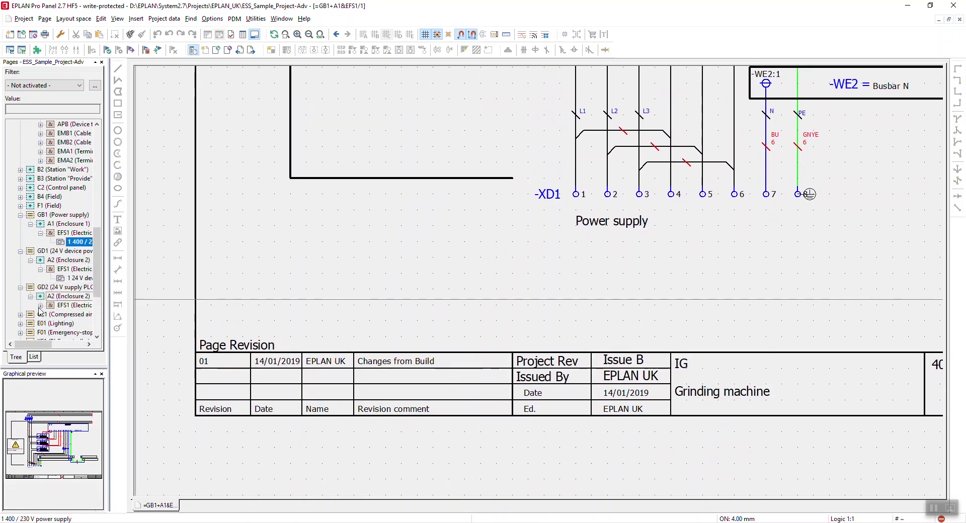
{"action": "left_click", "coordinate": [72, 315]}
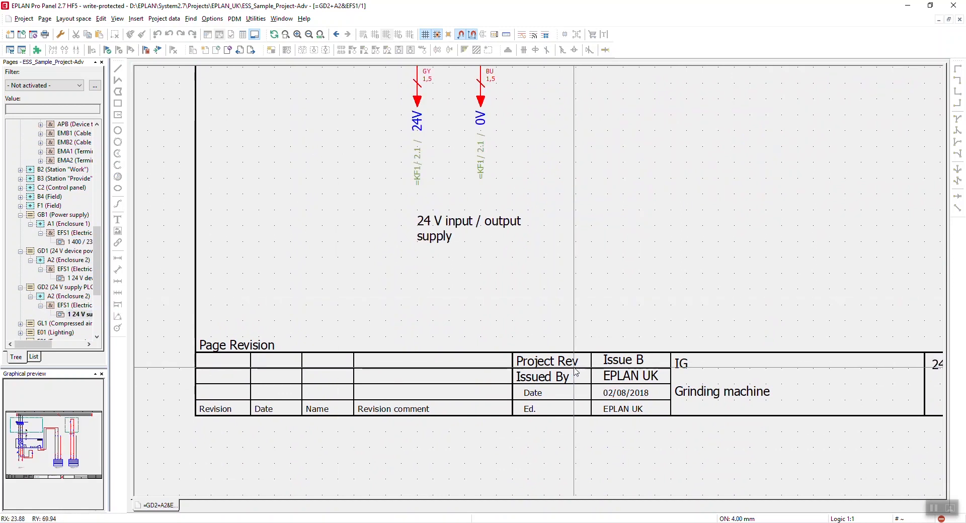
{"action": "scroll", "coordinate": [571, 374], "scroll_direction": "down", "scroll_amount": 5}
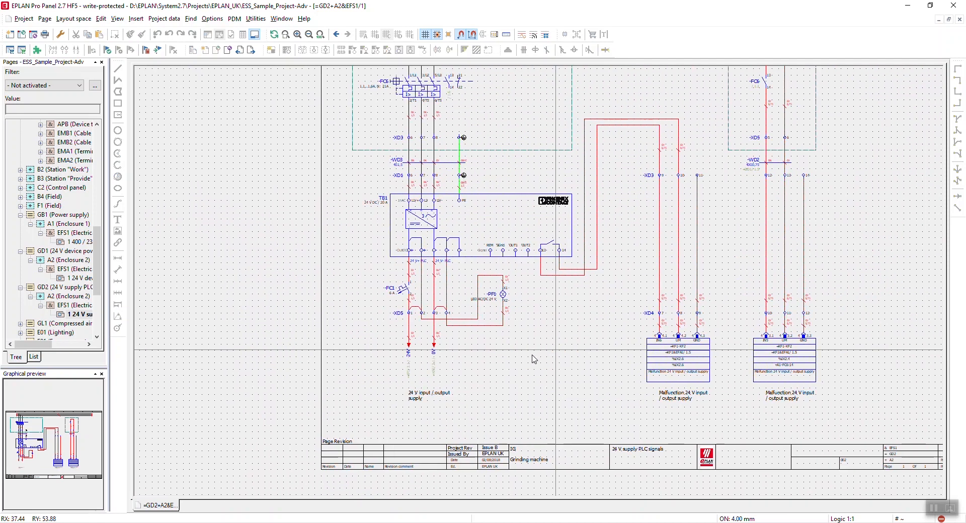